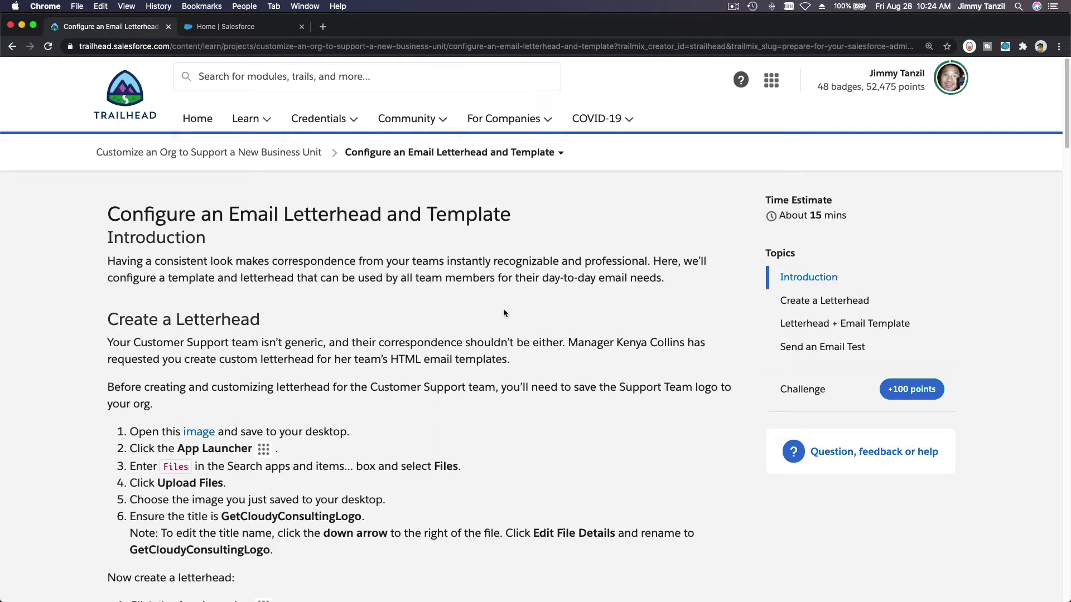
# Step: Scroll the Trailhead lesson down to the Create a Letterhead instructions
pyautogui.scroll(-3, 503, 309)
pyautogui.scroll(-1, 503, 312)
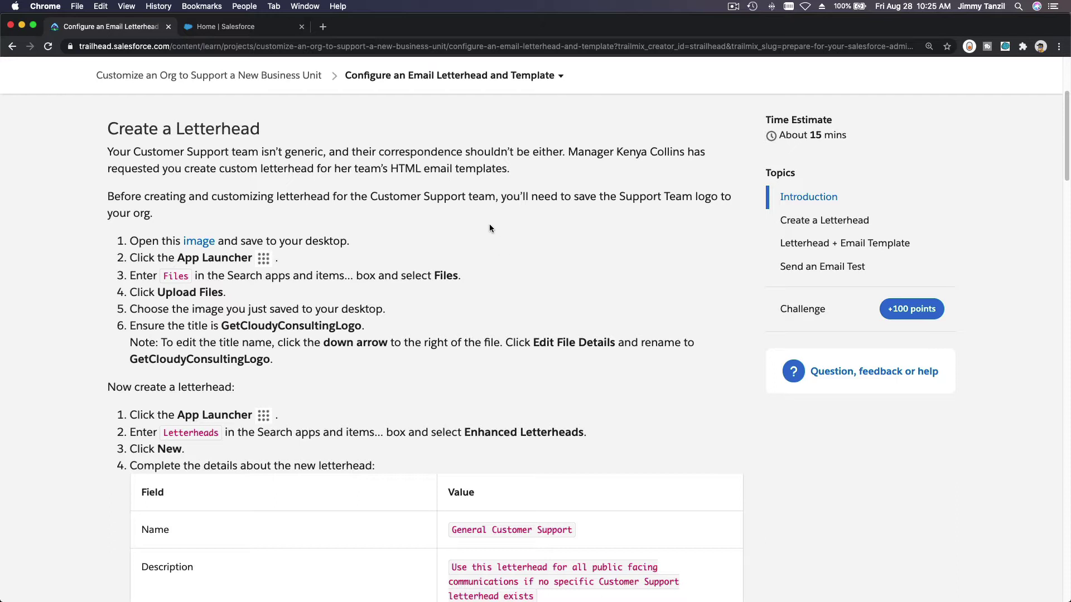
pyautogui.scroll(-1, 489, 226)
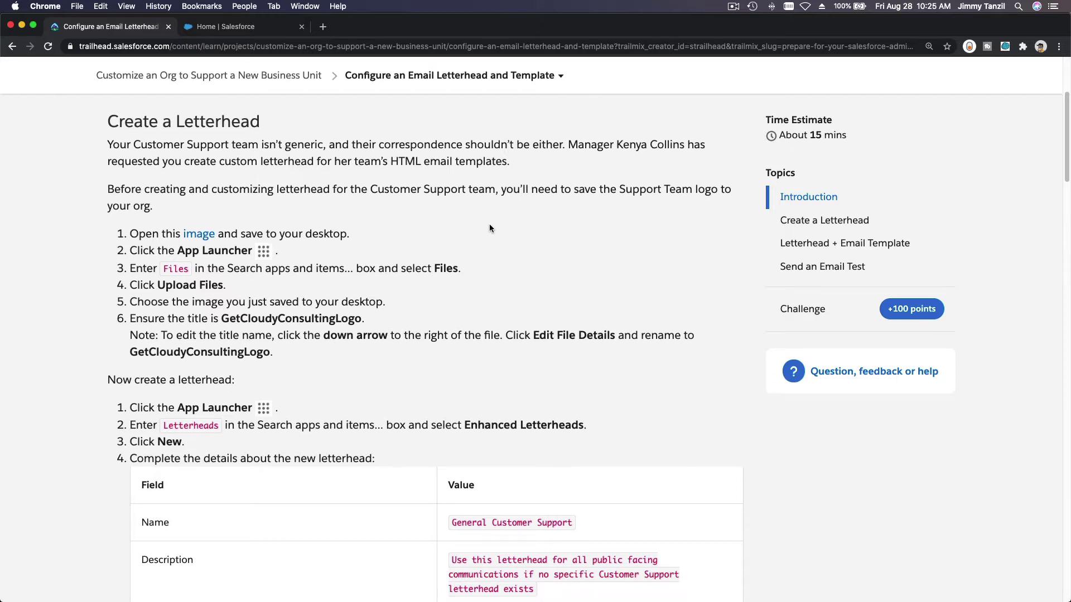
pyautogui.doubleClick(174, 129)
pyautogui.click(193, 186)
# Step: Save the GetCloudyConsultingLogo PNG to Downloads, then return to Salesforce Setup Home
pyautogui.rightClick(195, 237)
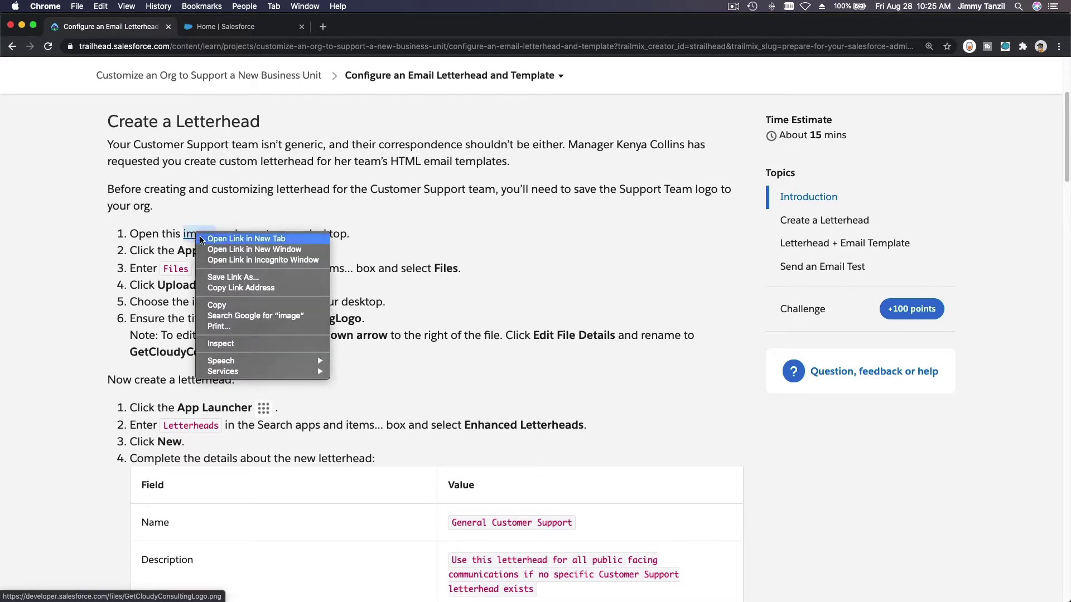
pyautogui.click(223, 280)
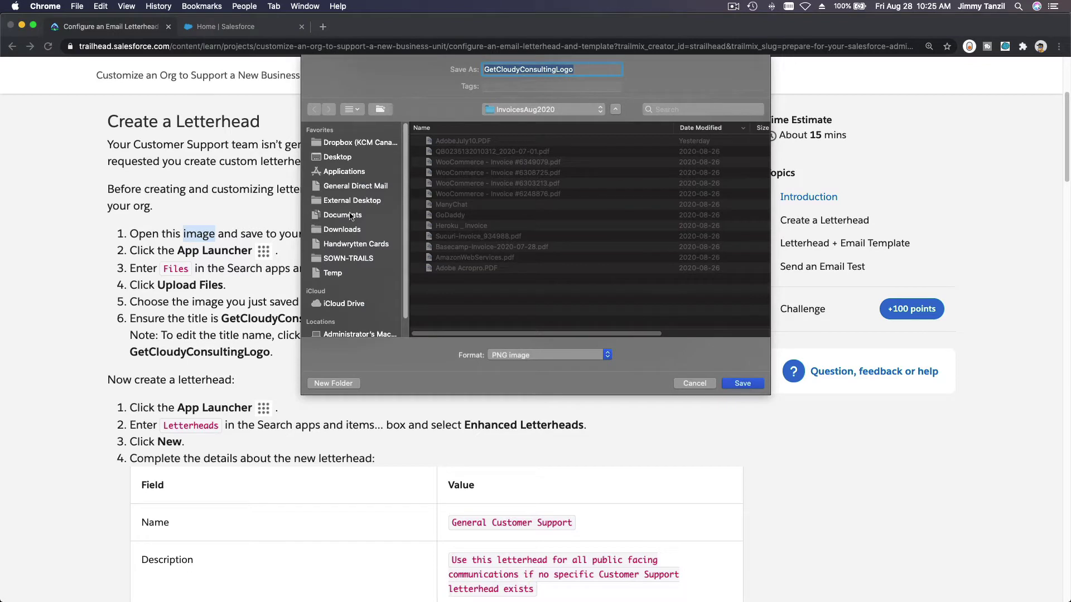
pyautogui.click(350, 233)
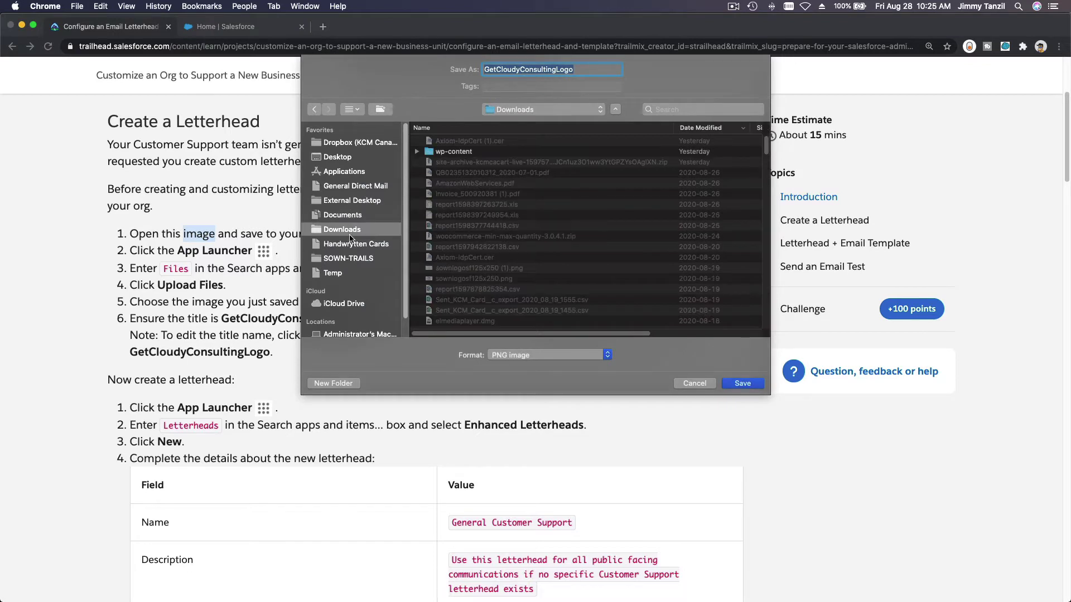
pyautogui.click(740, 382)
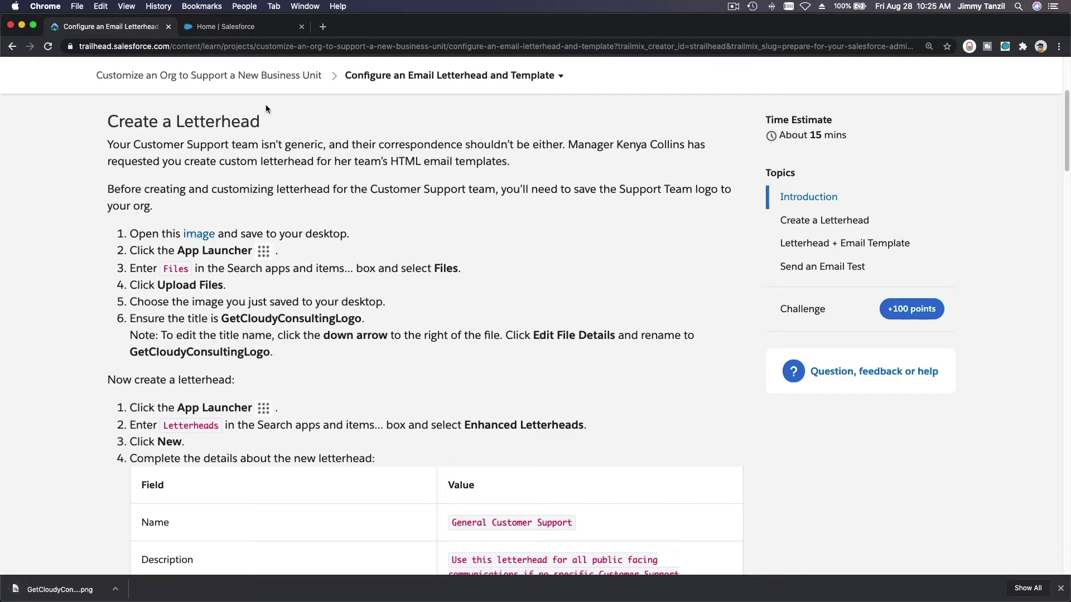
pyautogui.click(239, 32)
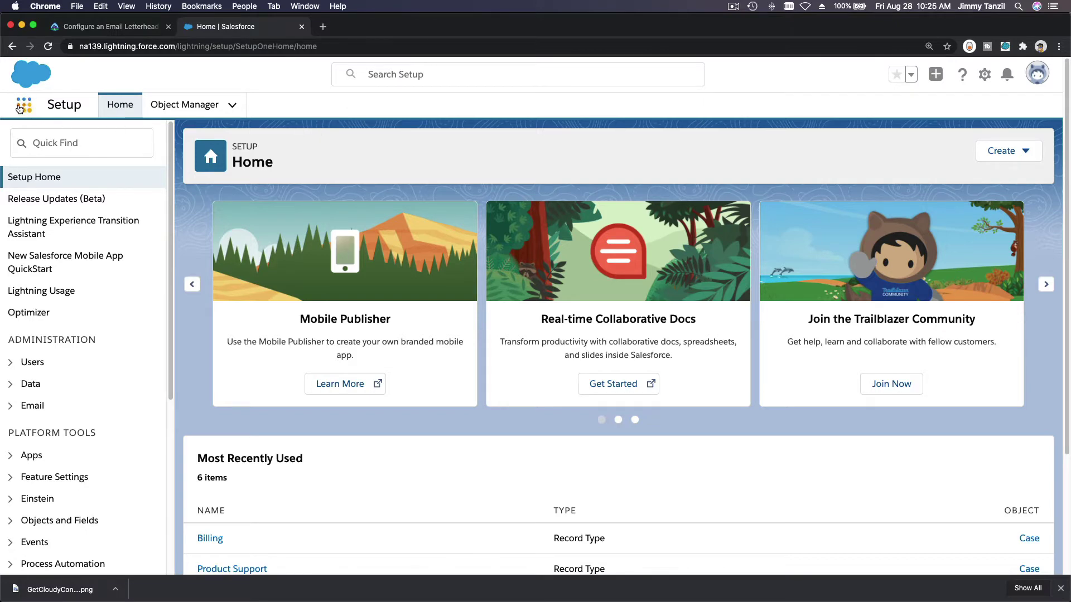
# Step: Search the App Launcher for 'Files' and open the Files page
pyautogui.click(102, 26)
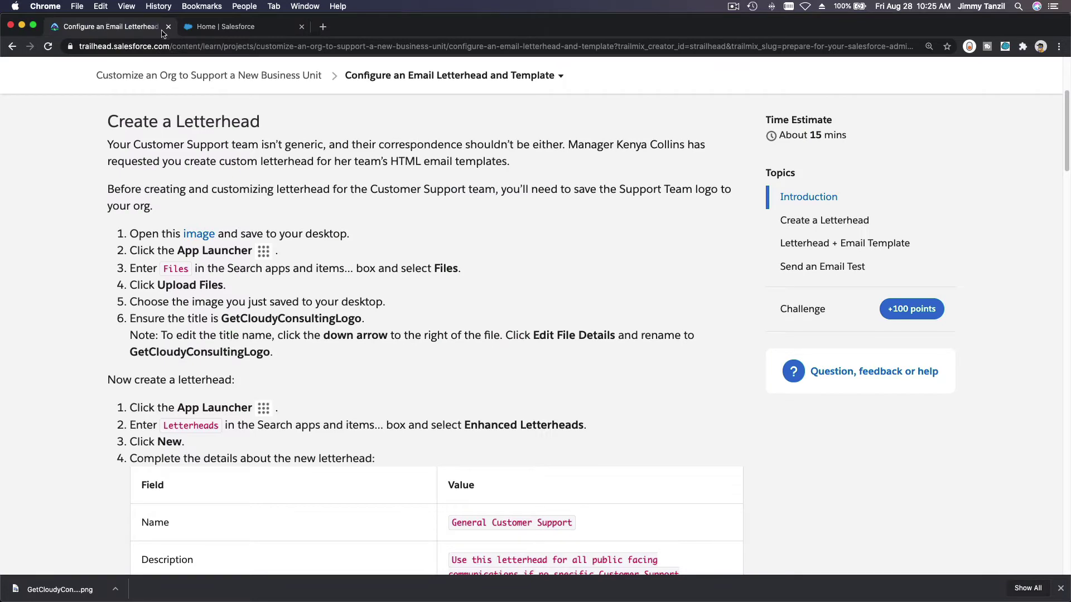
pyautogui.click(223, 31)
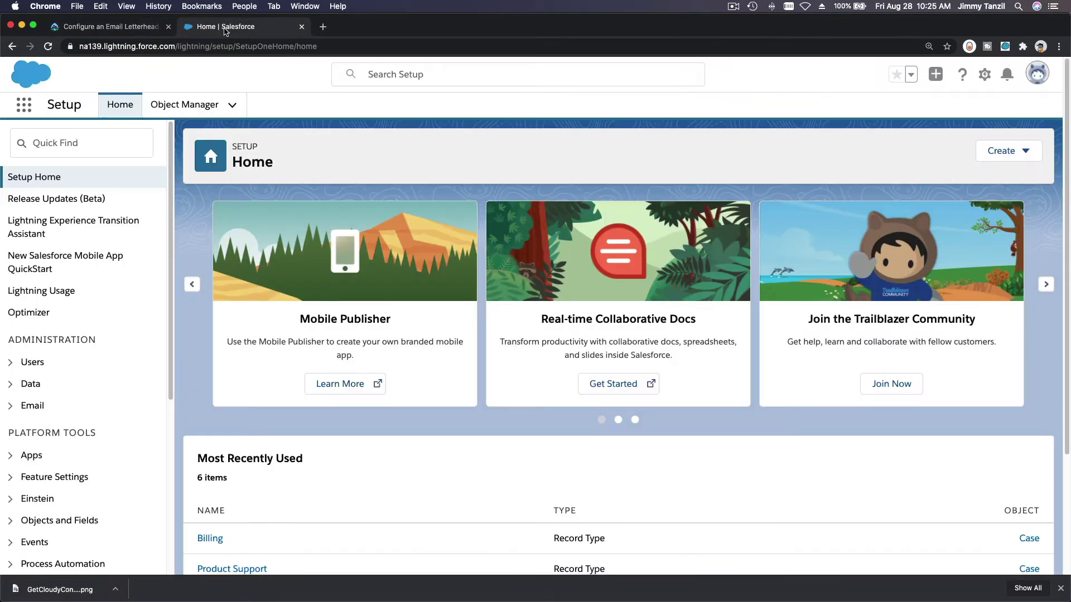
pyautogui.click(23, 106)
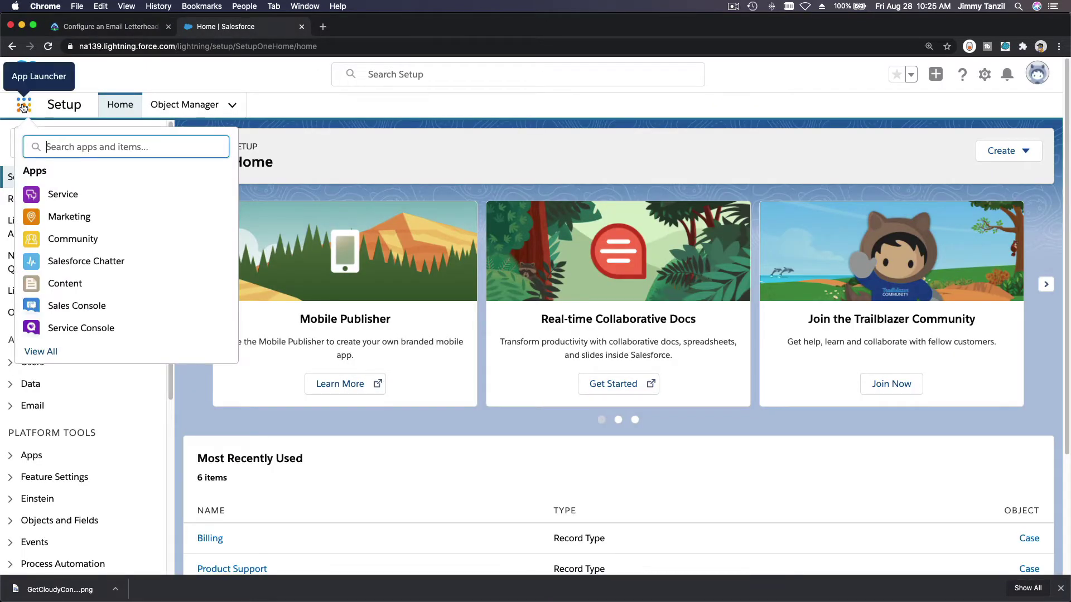
pyautogui.write('Files')
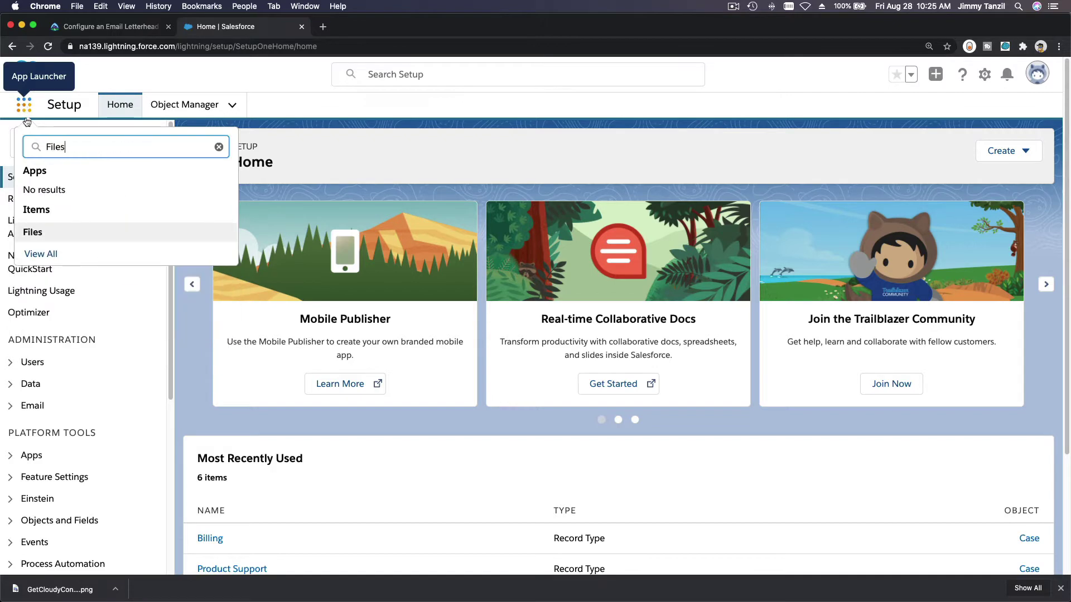
pyautogui.click(34, 232)
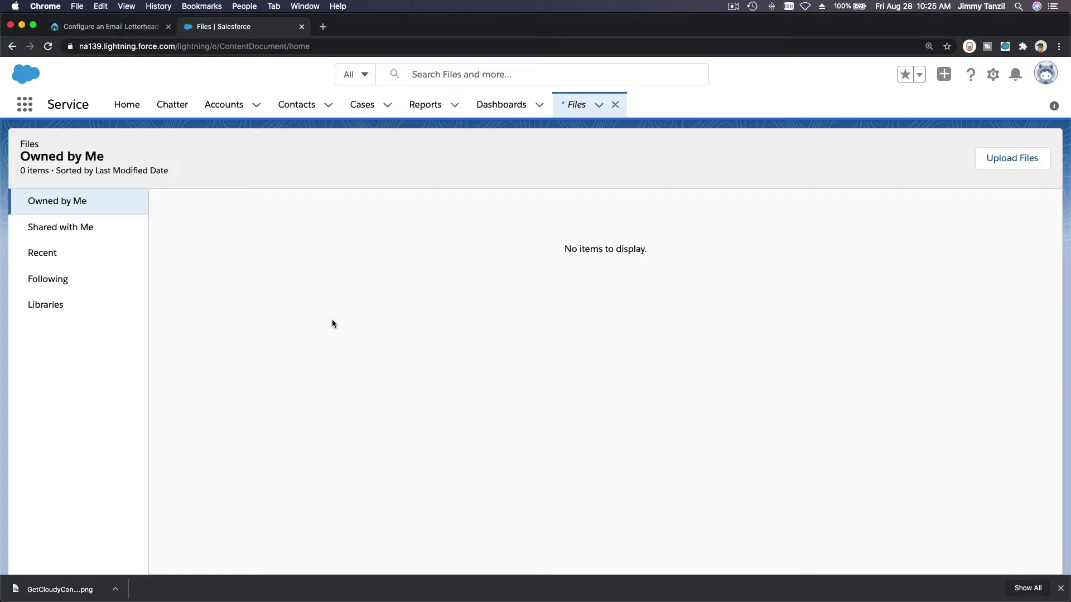
# Step: Upload GetCloudyConsultingLogo.png from Downloads into Salesforce Files
pyautogui.click(999, 159)
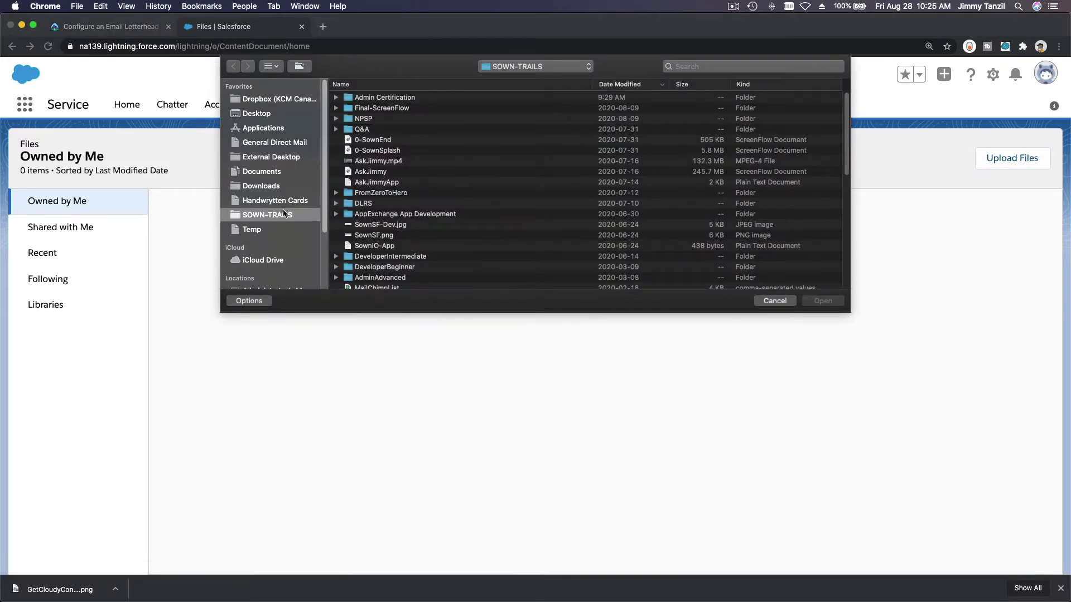
pyautogui.click(269, 186)
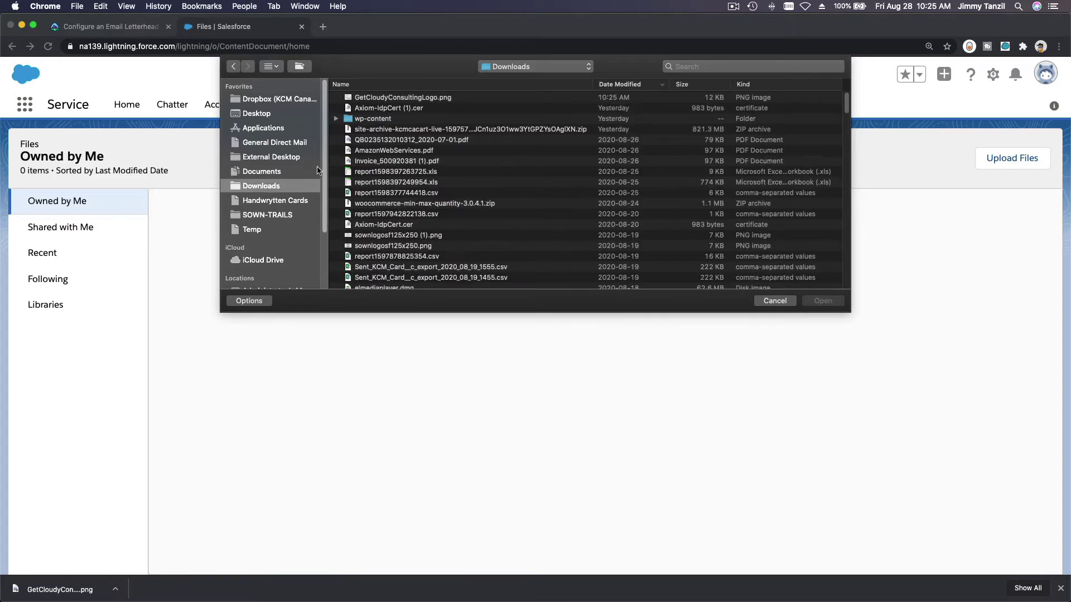
pyautogui.doubleClick(390, 99)
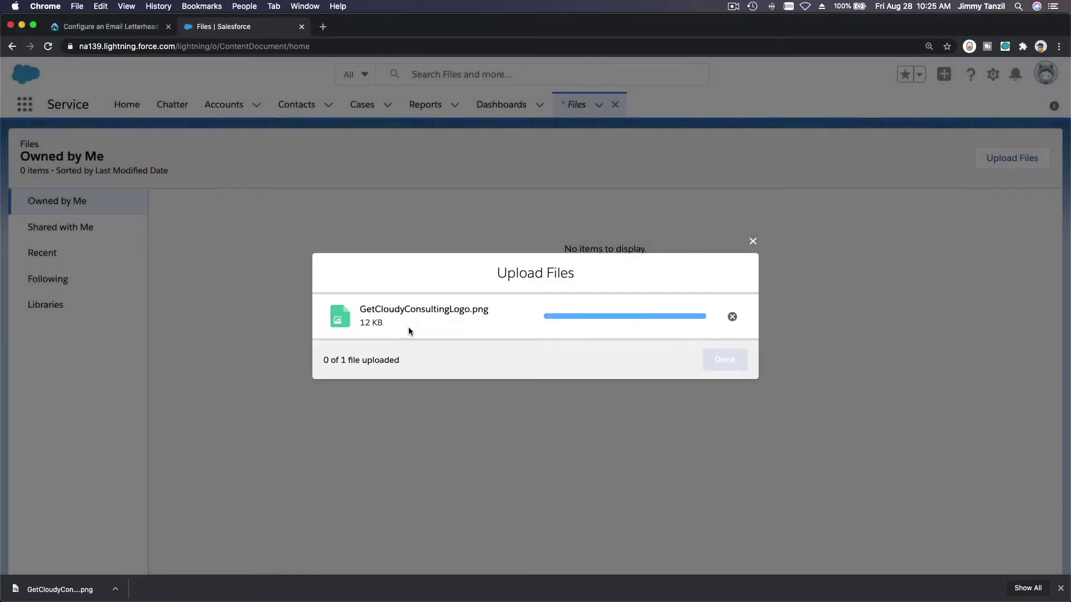
pyautogui.click(727, 369)
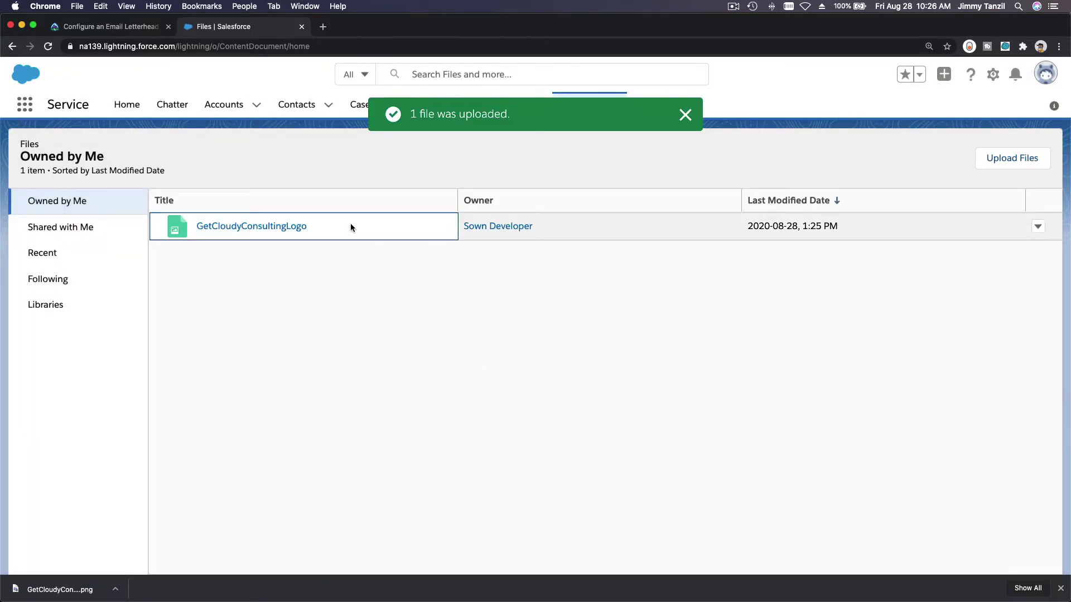
pyautogui.click(94, 25)
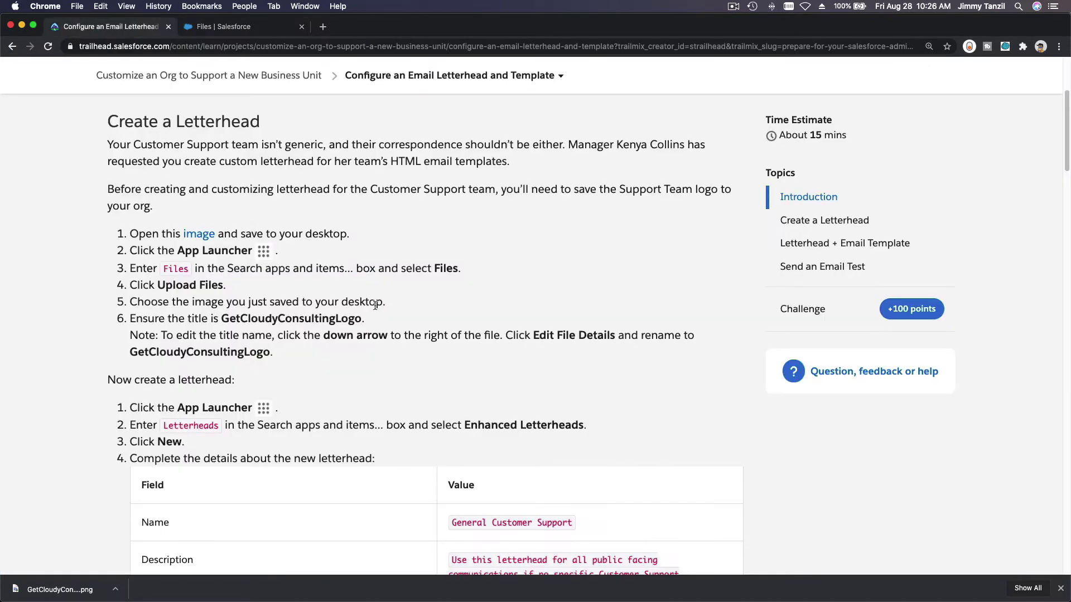
pyautogui.scroll(-2, 375, 304)
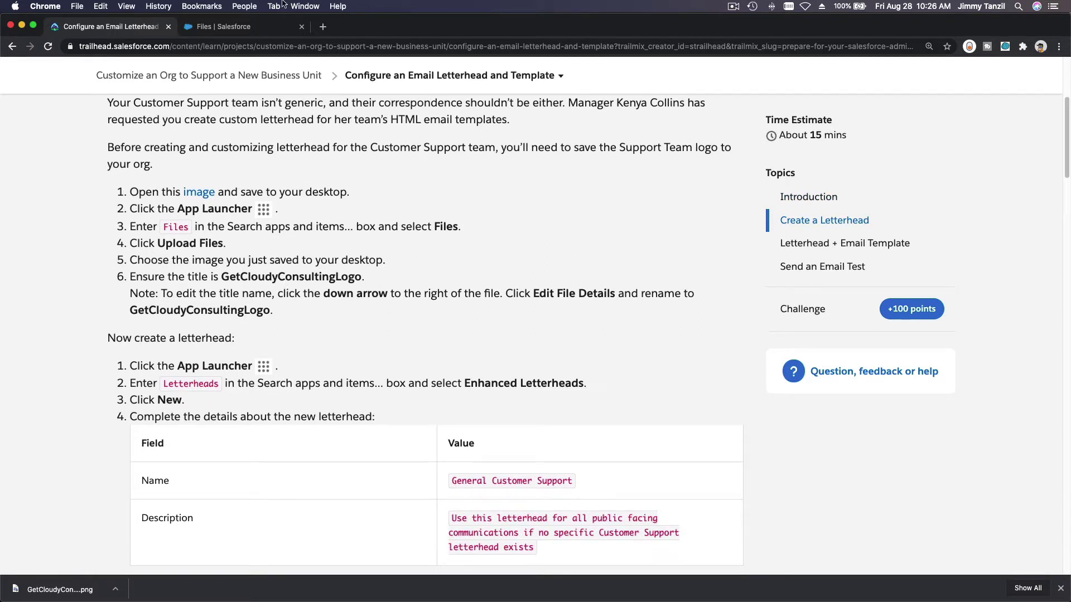
pyautogui.click(245, 26)
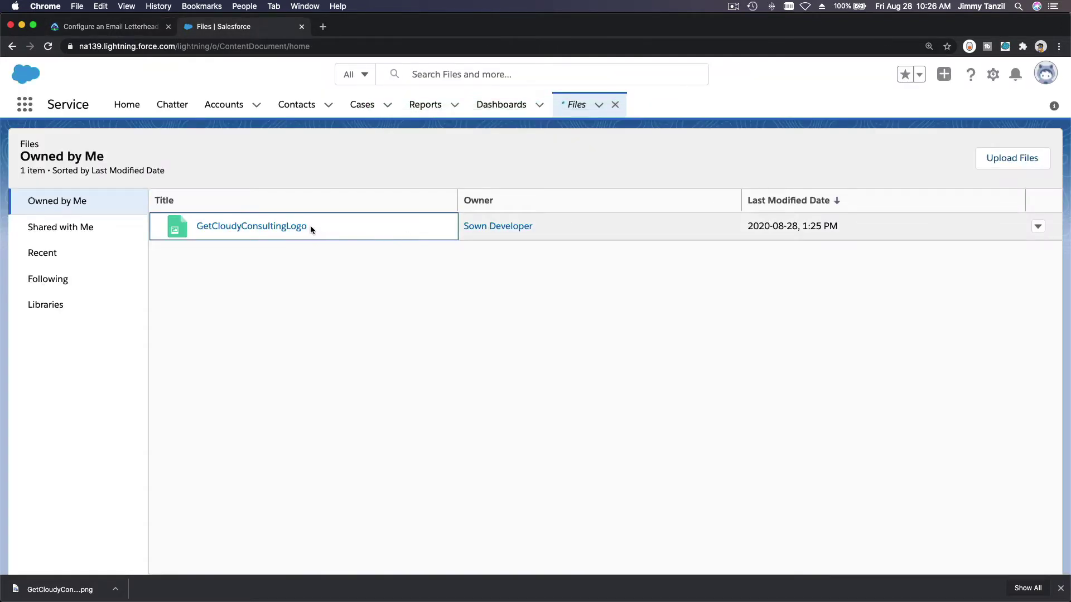
pyautogui.click(135, 35)
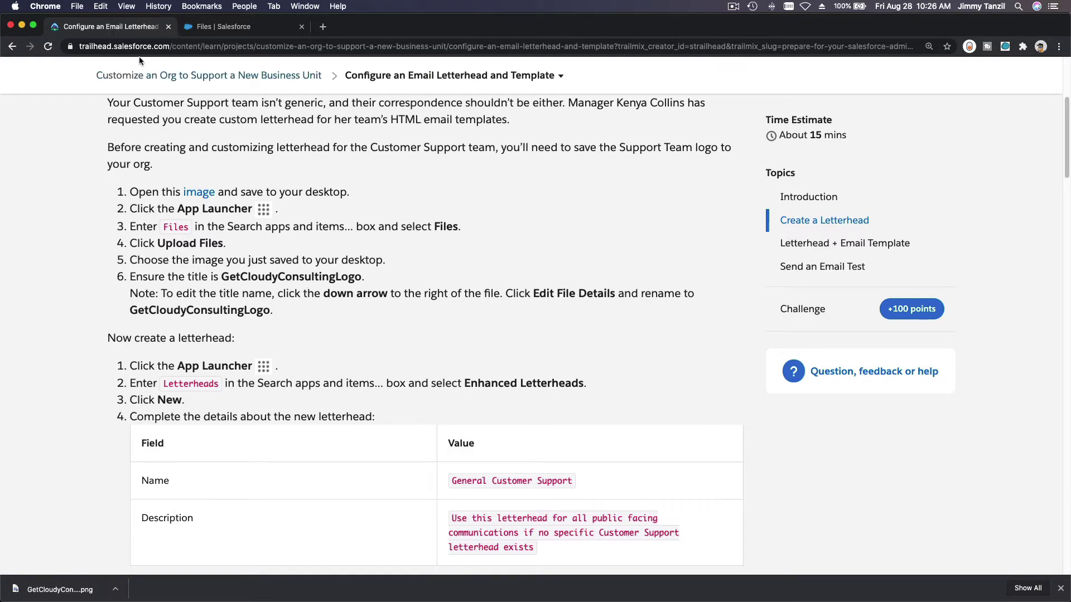
pyautogui.click(219, 29)
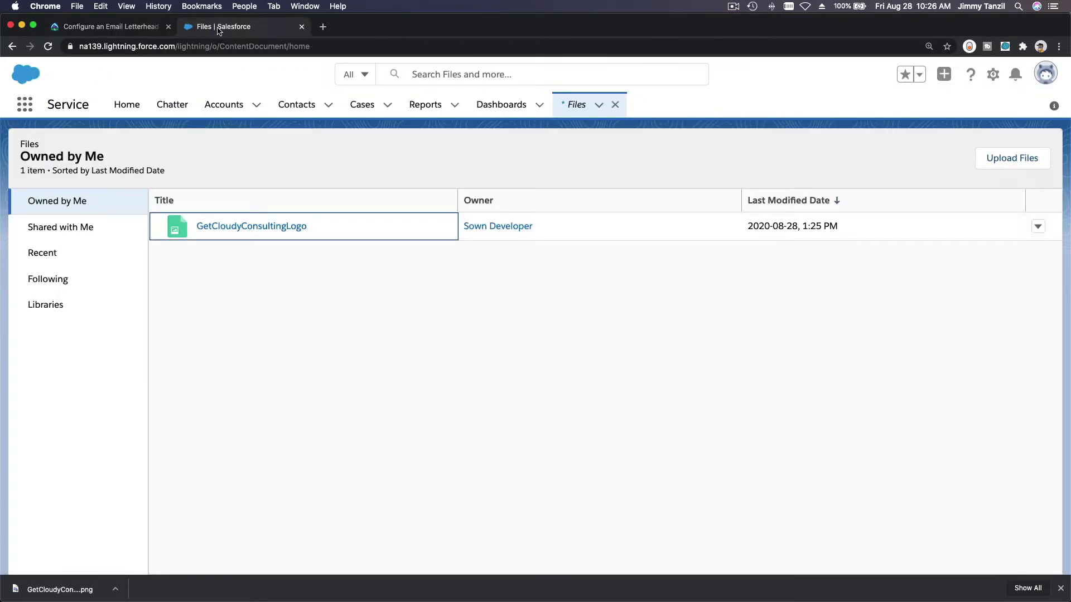
pyautogui.click(1037, 227)
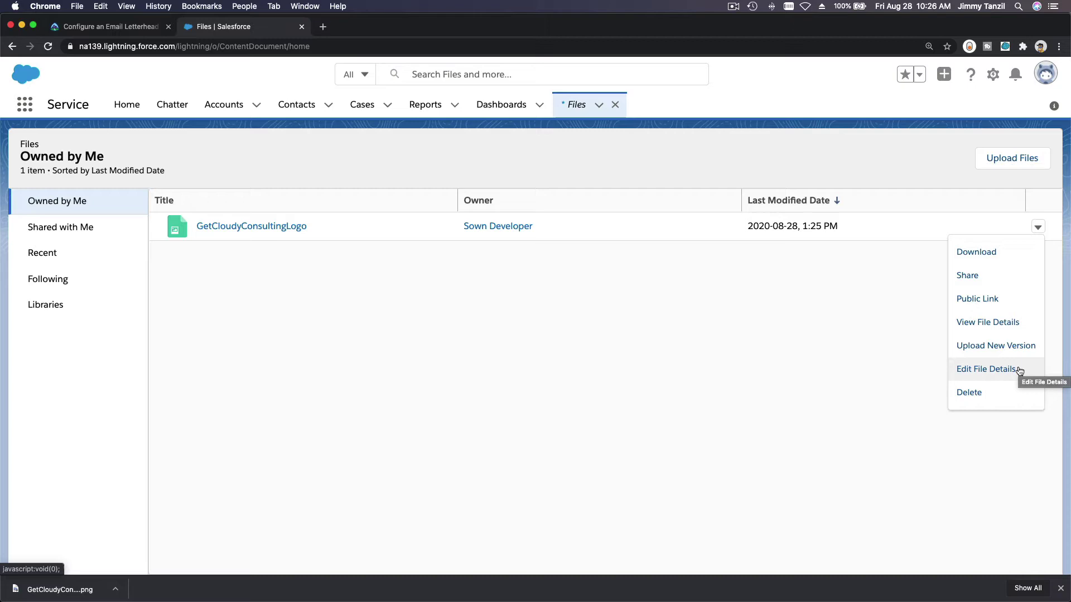
pyautogui.click(634, 376)
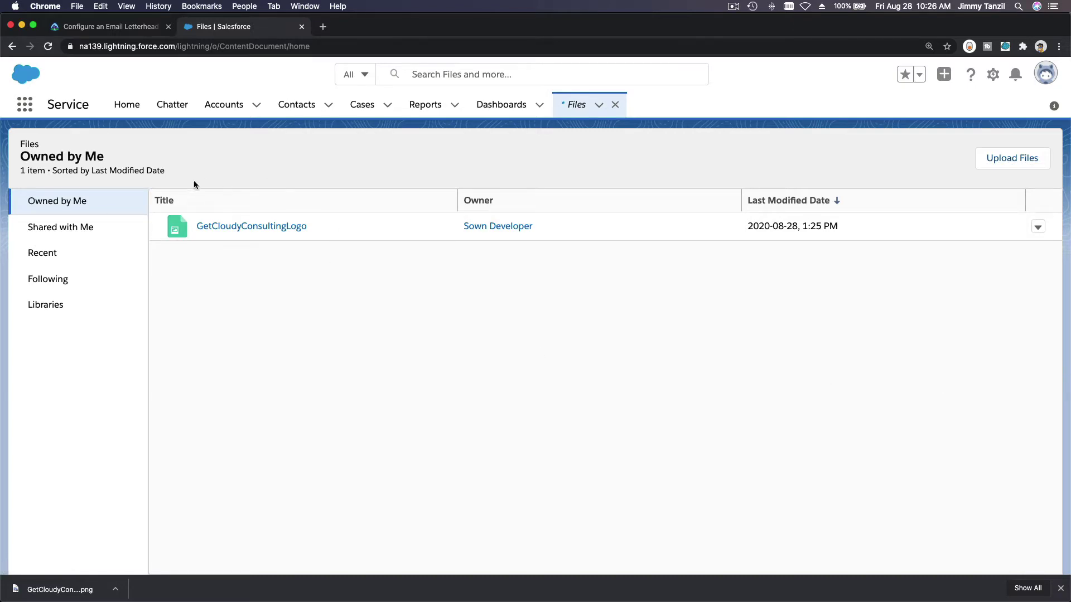
pyautogui.click(119, 26)
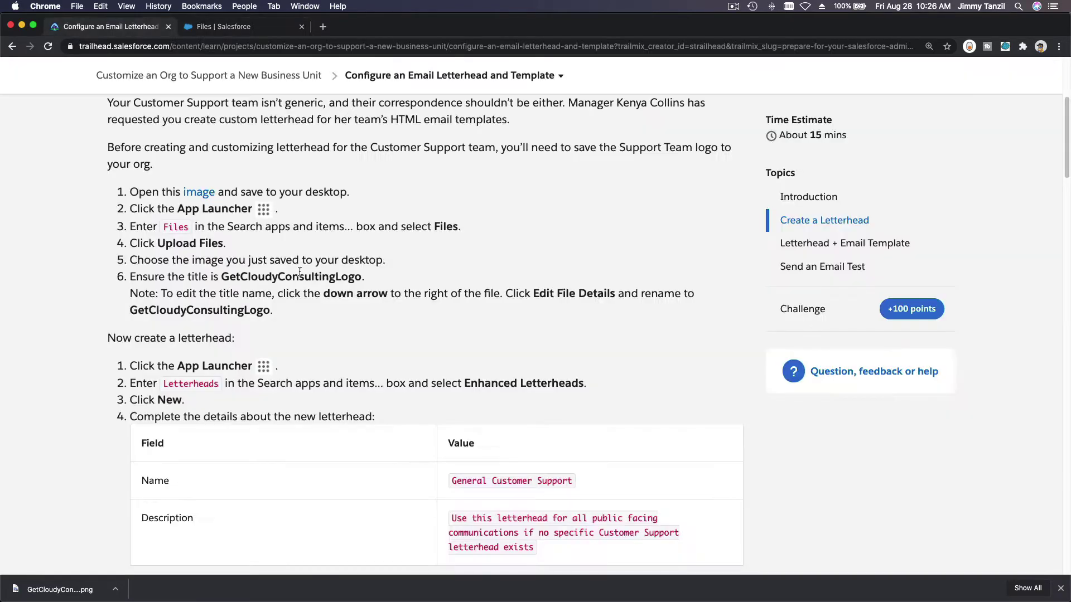
pyautogui.scroll(-3, 411, 313)
pyautogui.scroll(-3, 411, 313)
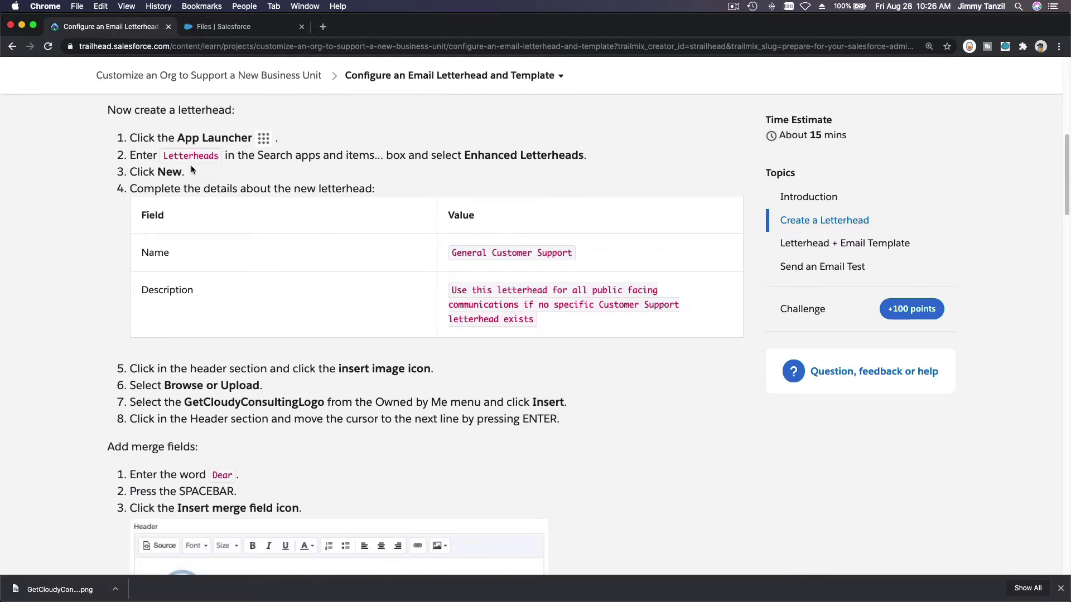
# Step: Find Enhanced Letterheads via the App Launcher search 'Letter' and start a new letterhead
pyautogui.click(265, 26)
pyautogui.click(24, 109)
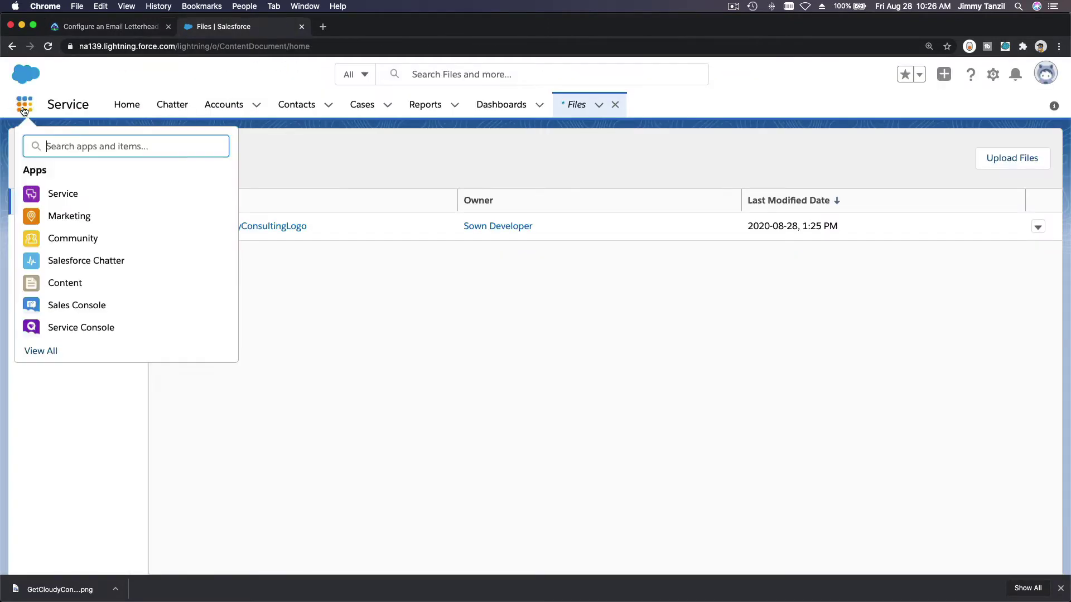
pyautogui.write('Letter')
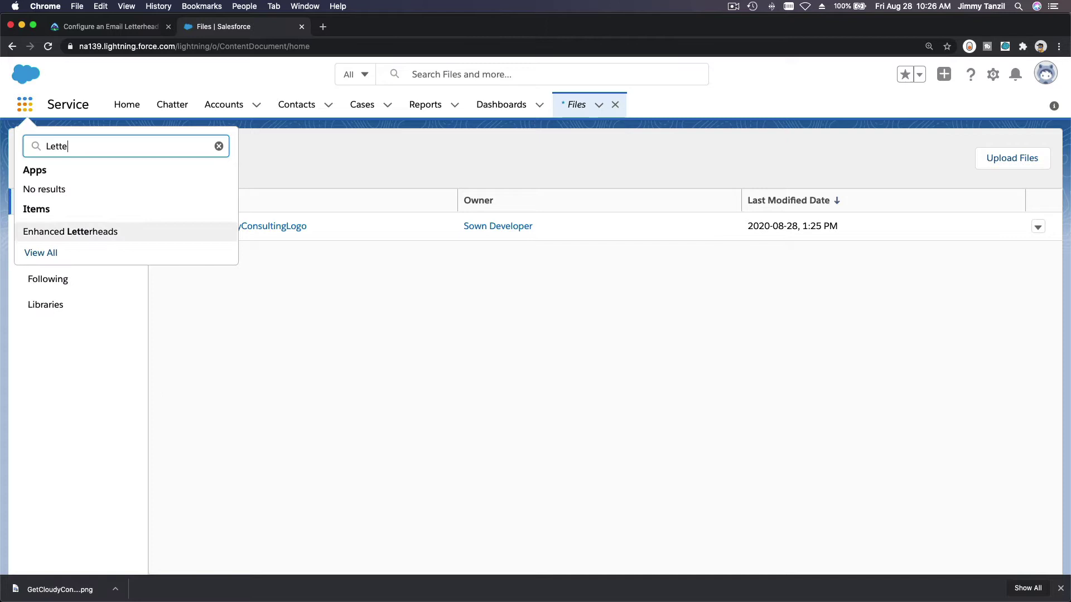
pyautogui.click(63, 230)
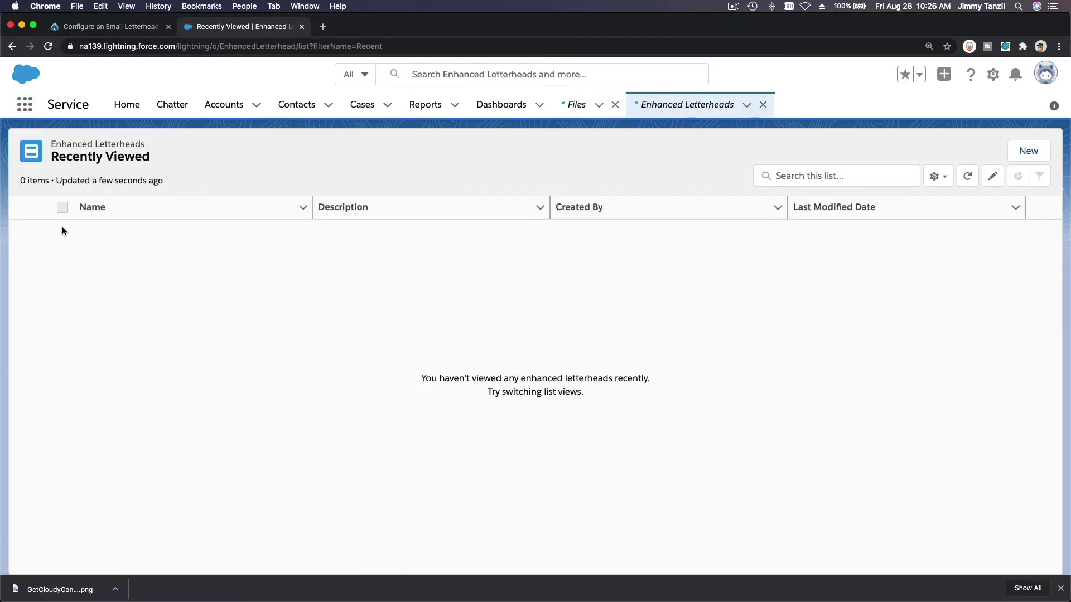
pyautogui.click(1028, 151)
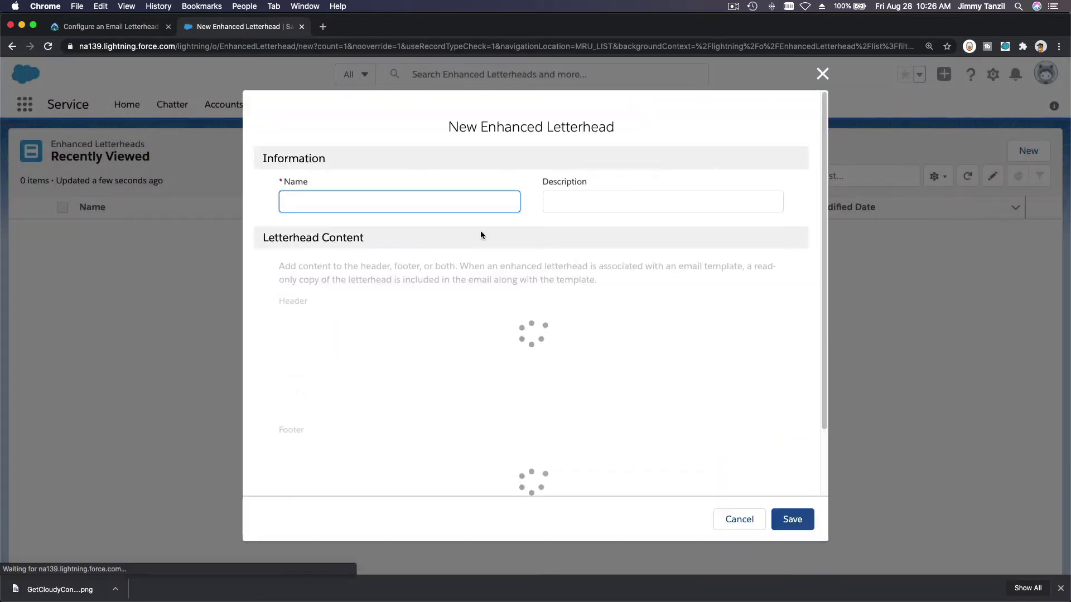
# Step: Copy the name 'General Customer Support' from Trailhead into the letterhead's Name field
pyautogui.click(86, 28)
pyautogui.tripleClick(497, 258)
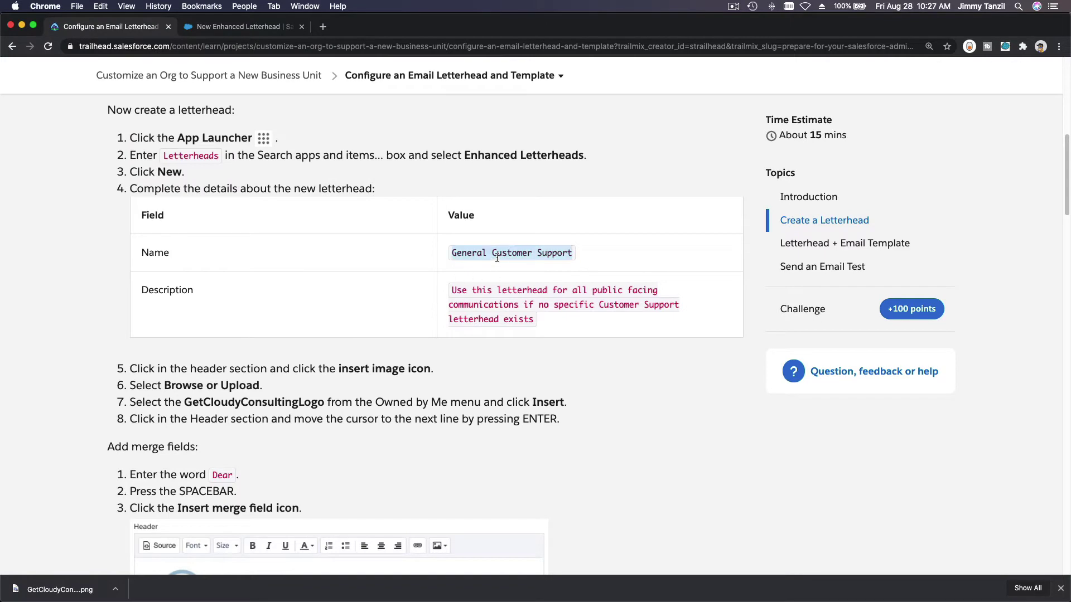
pyautogui.press('super+c')
pyautogui.click(246, 29)
pyautogui.press('super+v')
pyautogui.press('Tab')
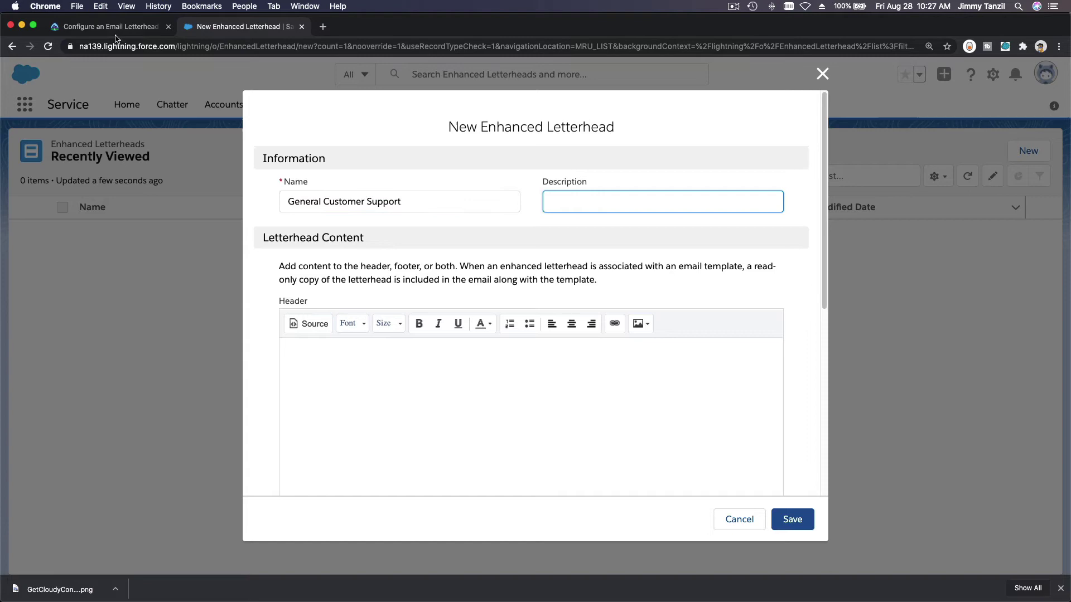
# Step: Paste the Trailhead-provided description into the Description field and place the caret in the Header
pyautogui.click(111, 26)
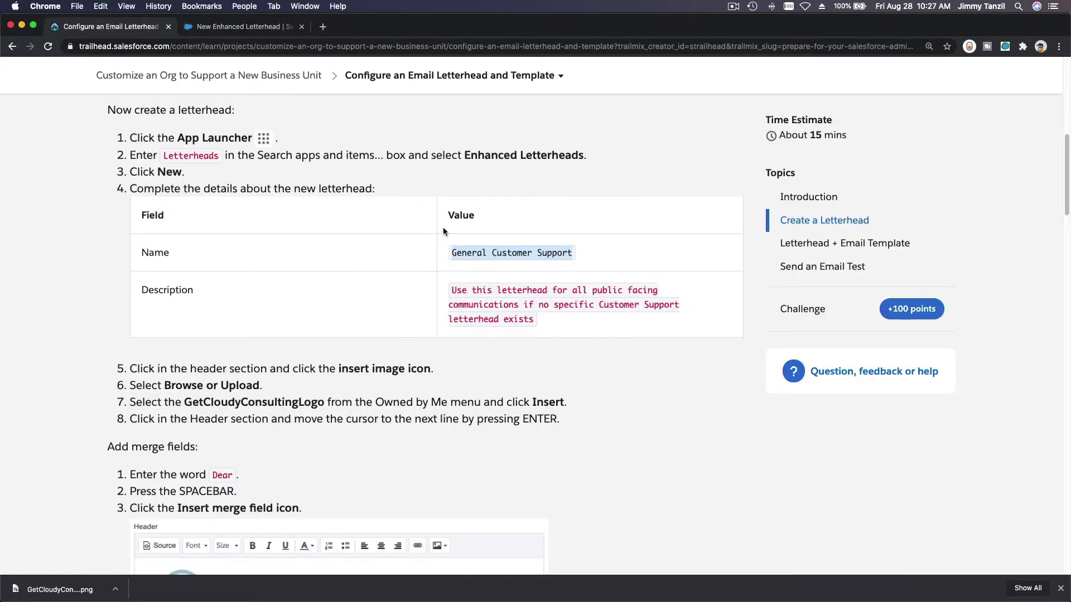
pyautogui.tripleClick(455, 316)
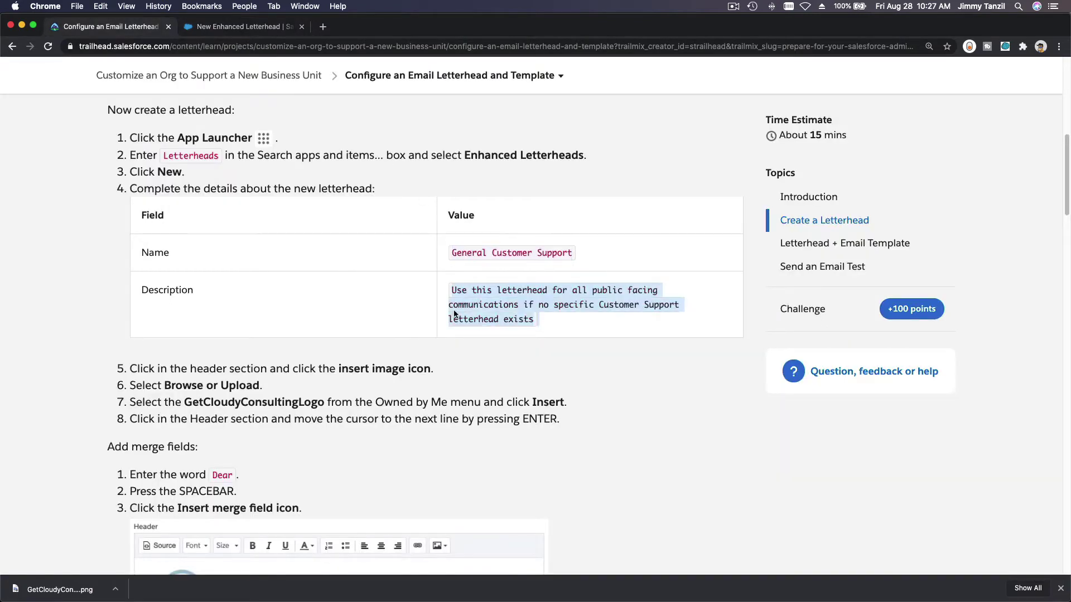
pyautogui.click(277, 29)
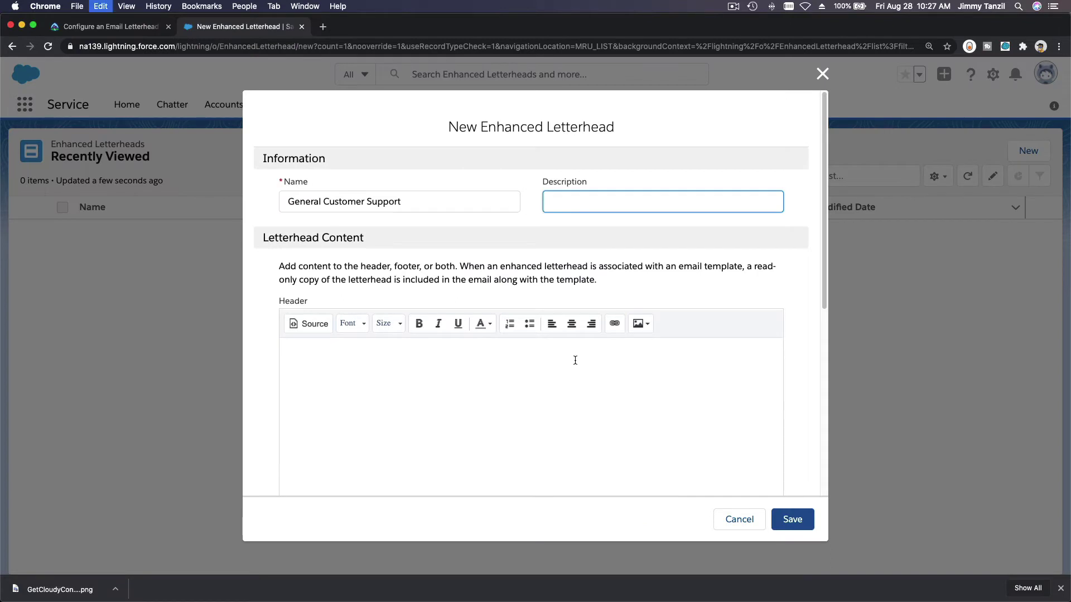
pyautogui.press('super+v')
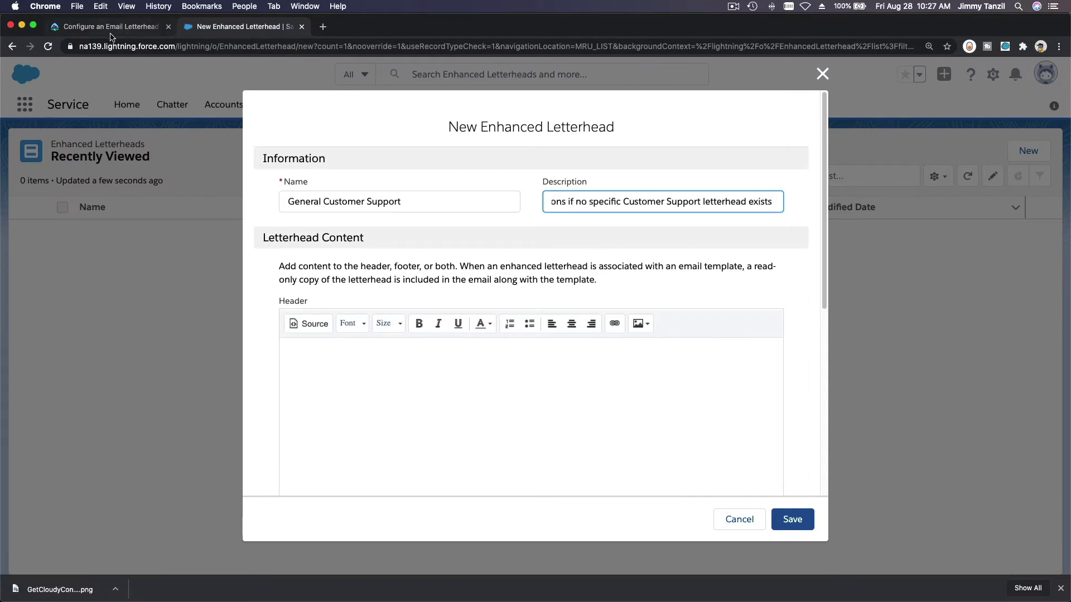
pyautogui.click(105, 28)
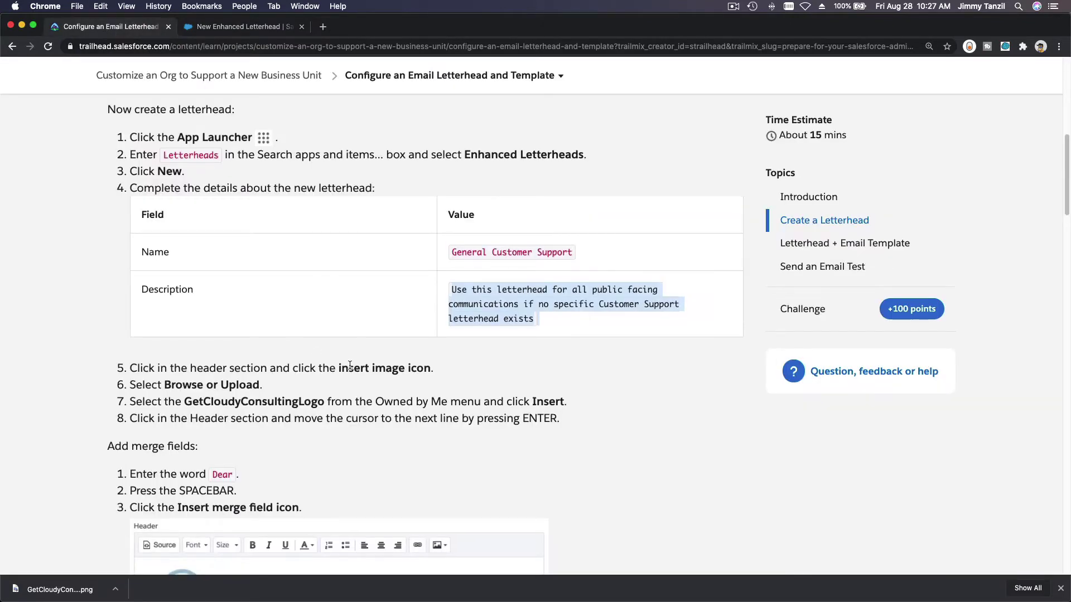
pyautogui.scroll(-5, 350, 365)
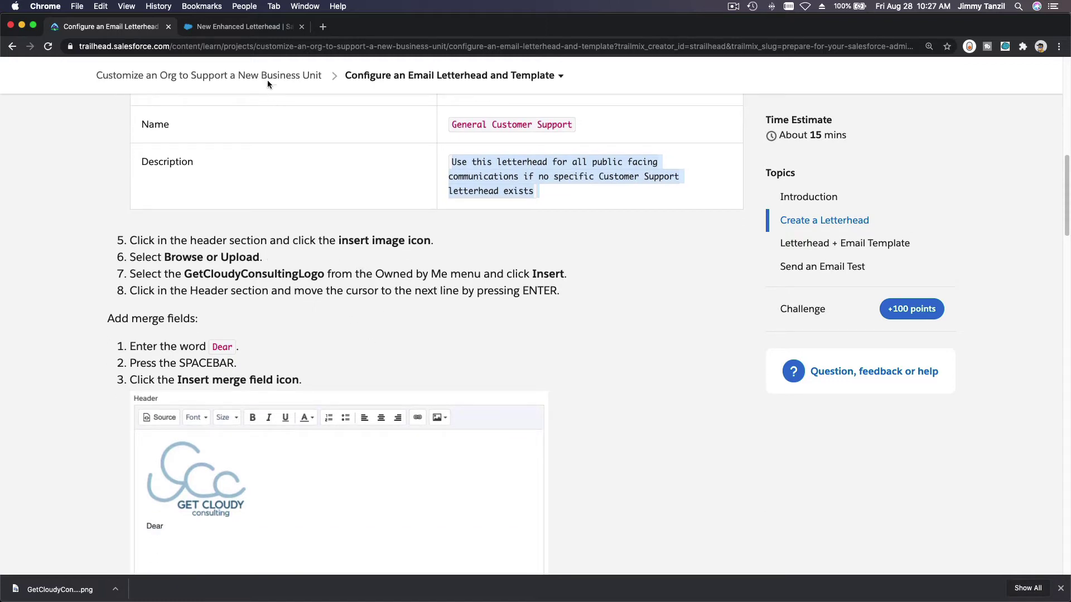
pyautogui.click(245, 26)
pyautogui.click(352, 387)
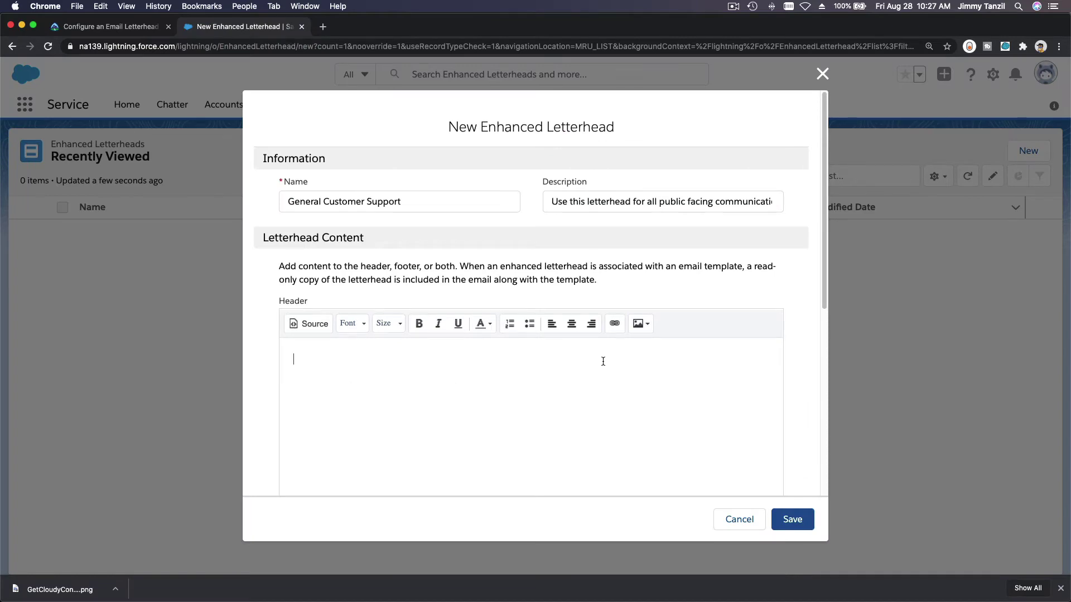
# Step: Insert the uploaded GetCloudyConsultingLogo image into the letterhead header
pyautogui.click(640, 324)
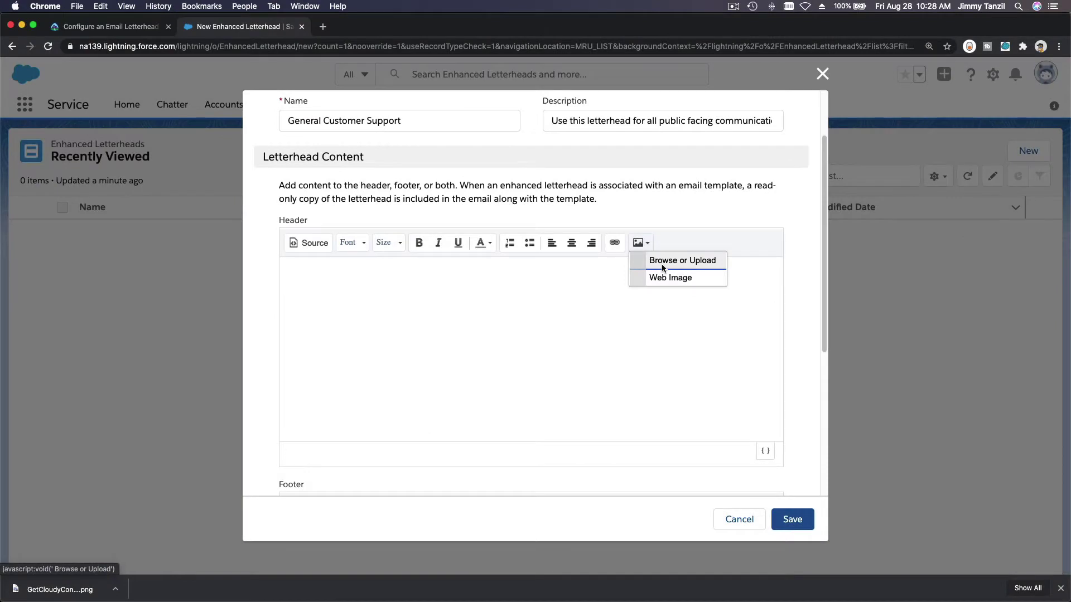
pyautogui.click(662, 267)
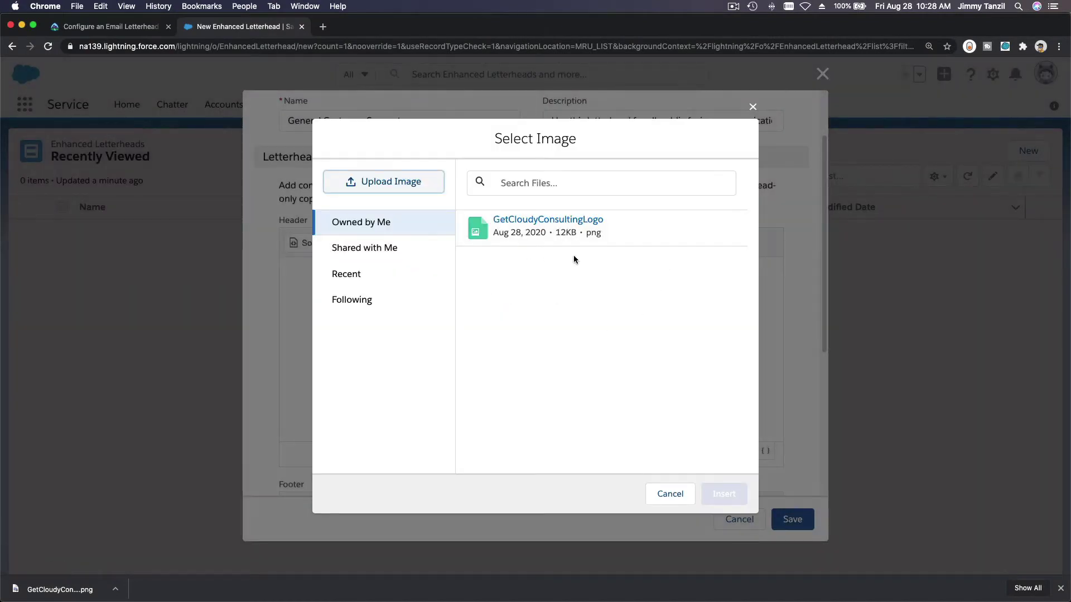
pyautogui.click(646, 230)
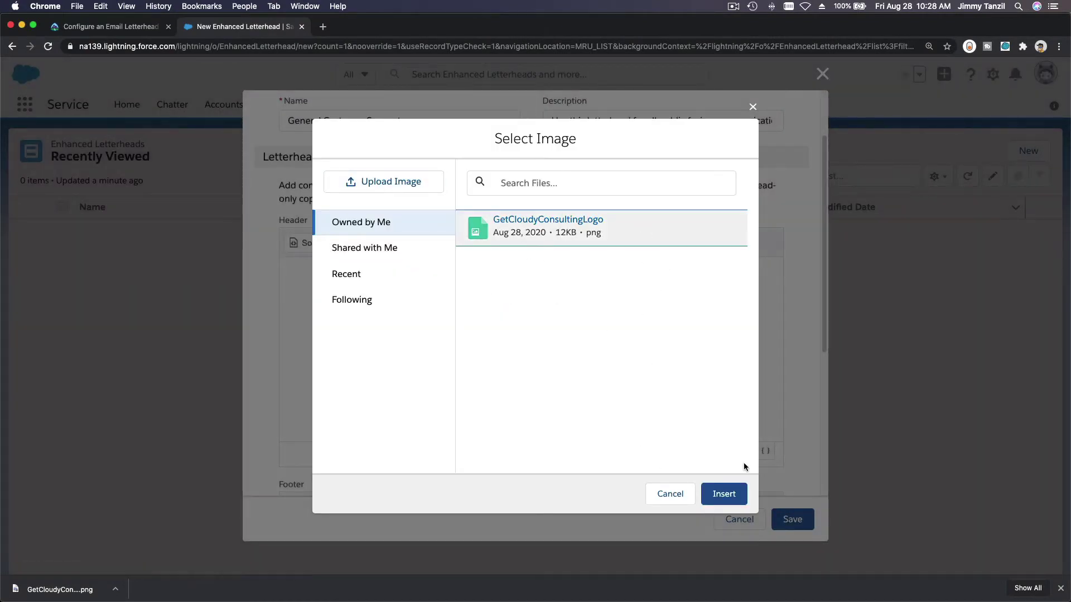
pyautogui.click(724, 496)
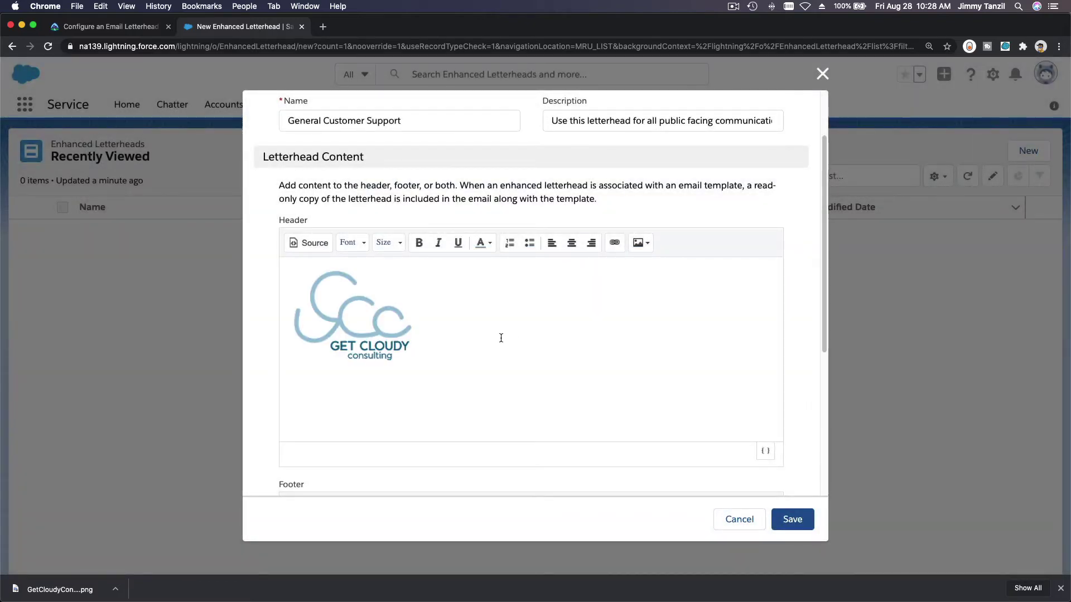
# Step: Scroll the Trailhead lesson down to the 'Add merge fields' steps for the header
pyautogui.click(98, 28)
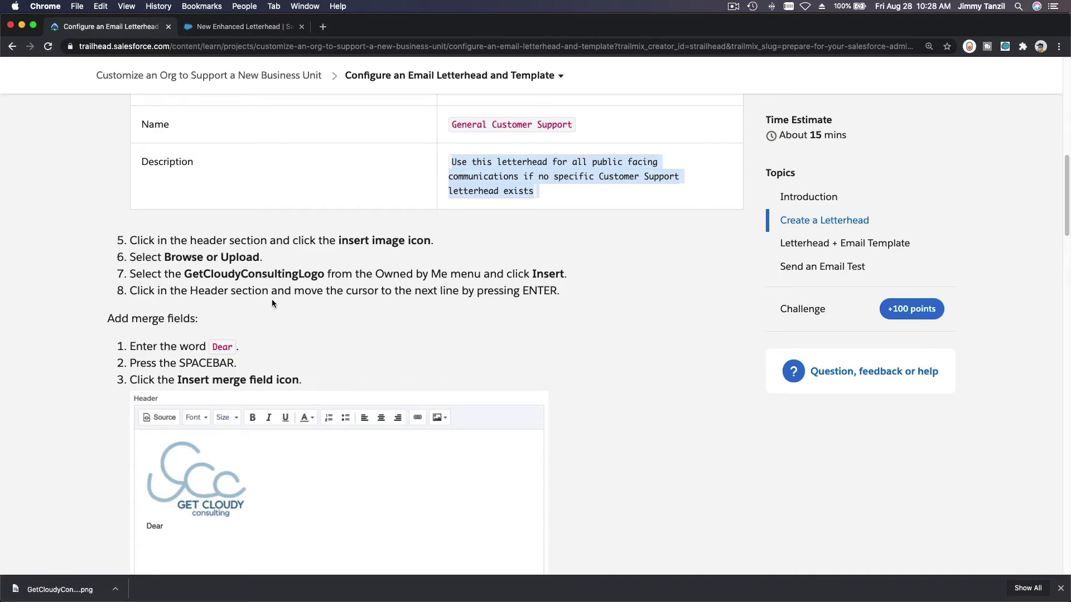
pyautogui.scroll(-1, 296, 317)
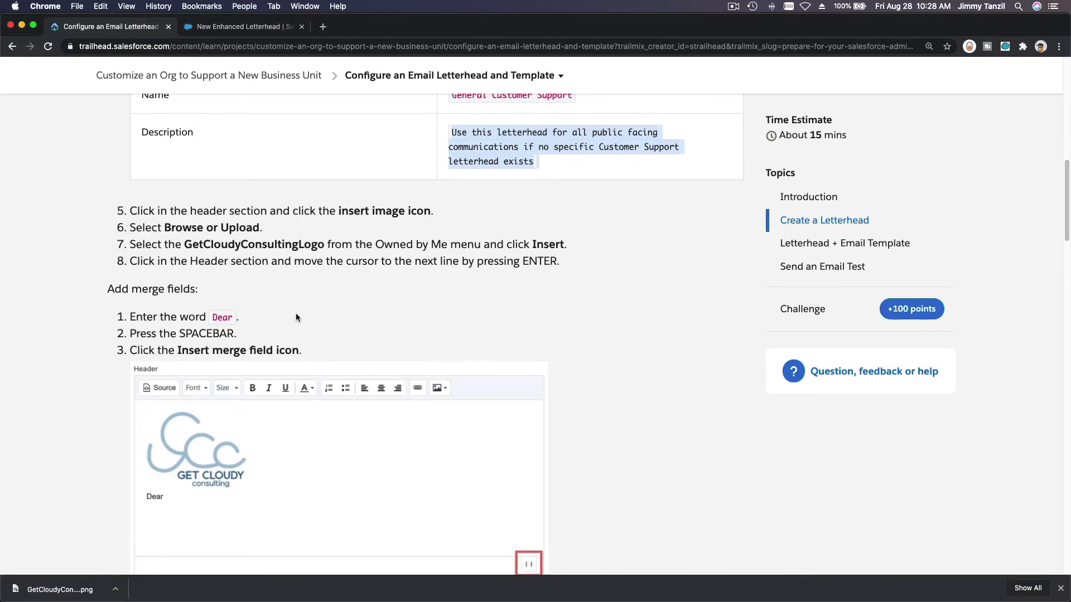
pyautogui.scroll(-2, 296, 316)
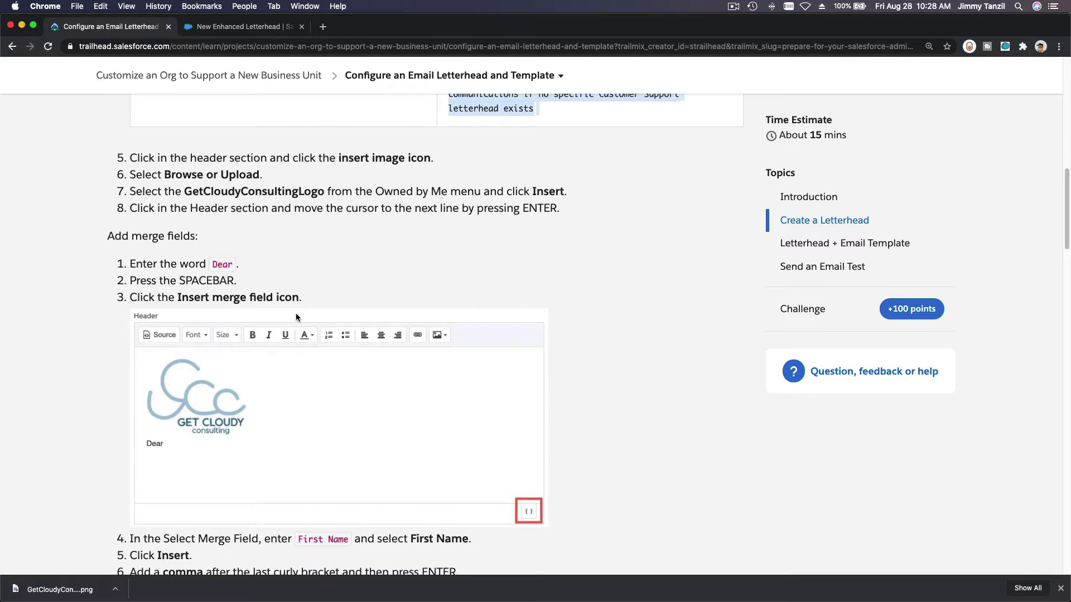
pyautogui.scroll(-2, 295, 316)
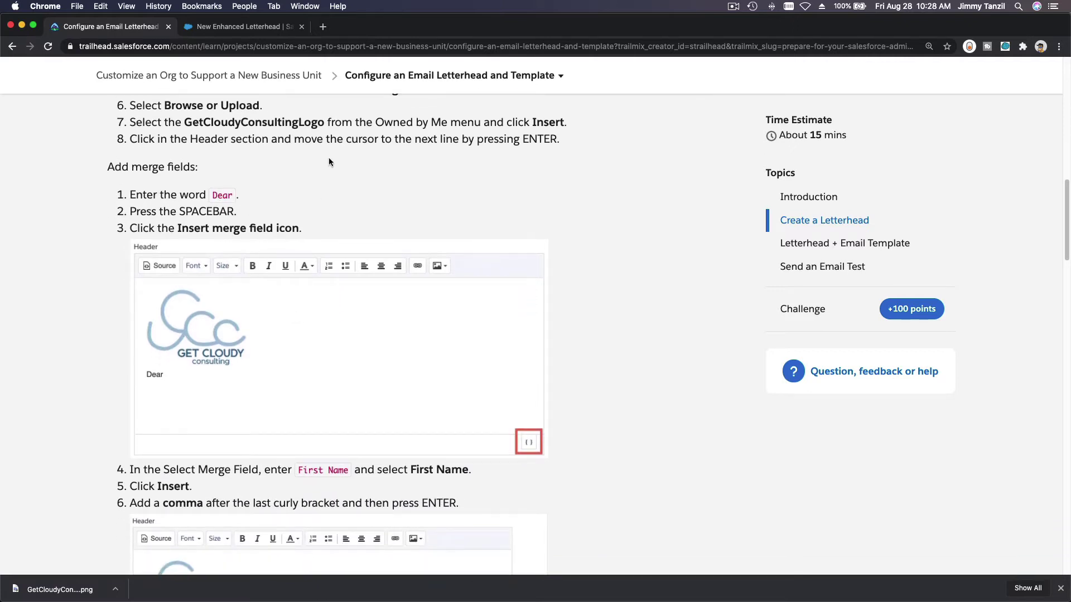
# Step: Type 'Dear' in the header and add the Recipient First Name merge field after it
pyautogui.click(259, 31)
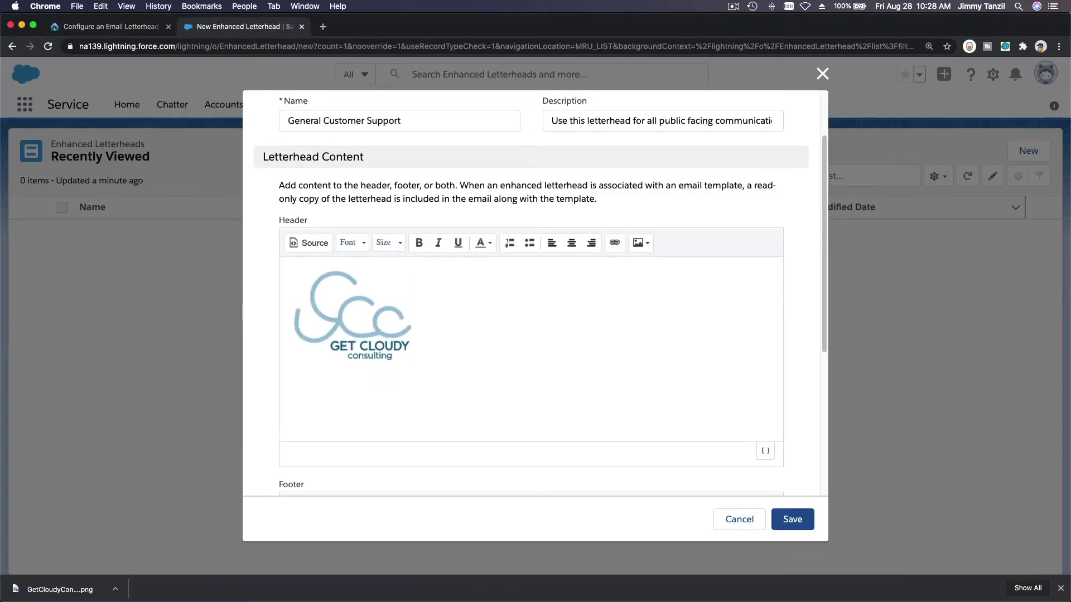
pyautogui.write('Dear')
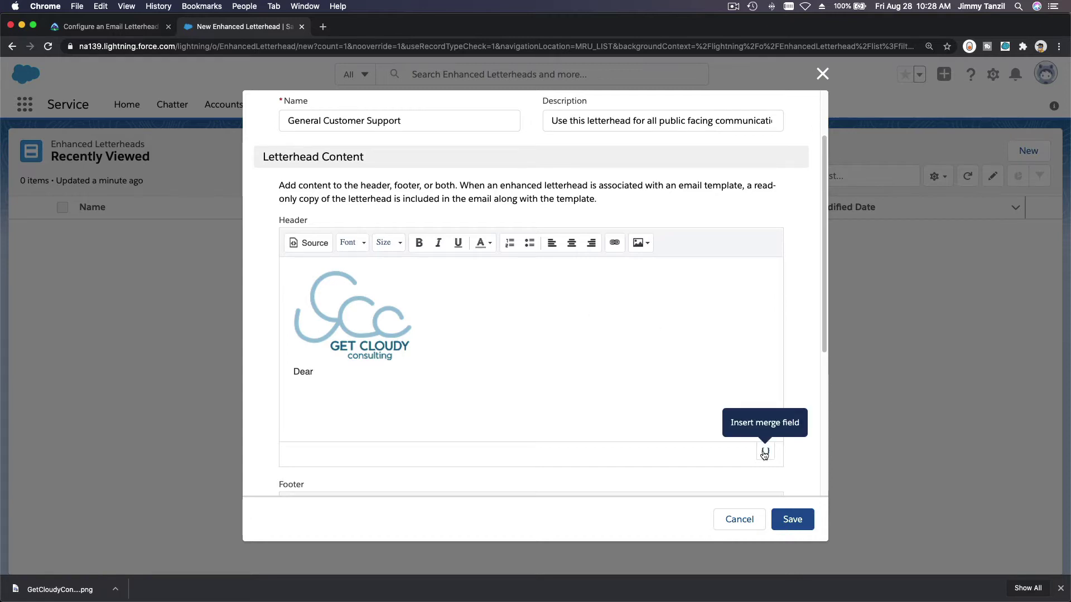
pyautogui.click(764, 453)
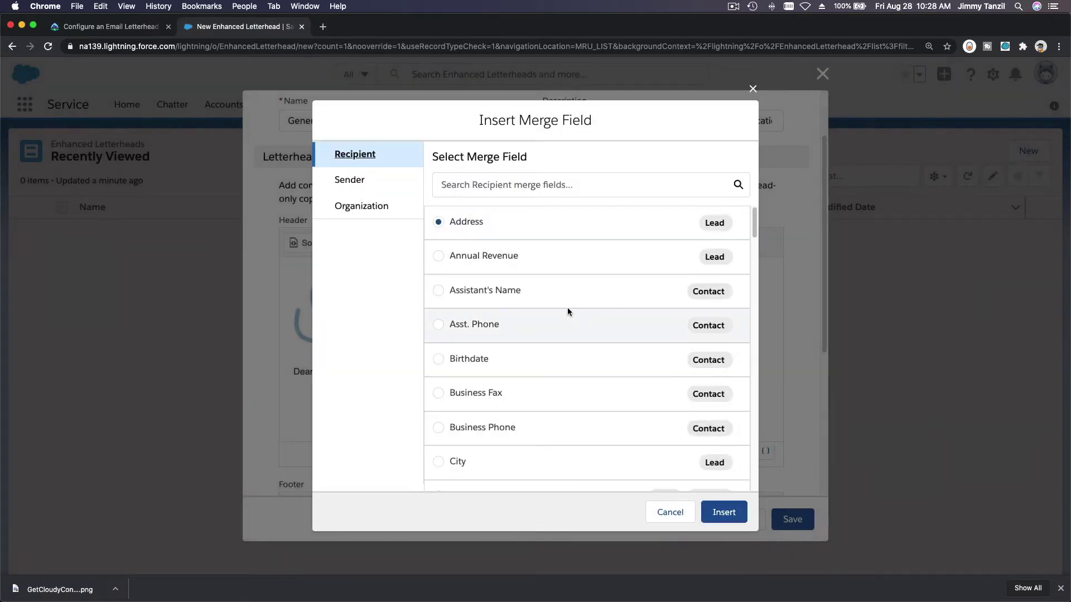
pyautogui.click(501, 191)
pyautogui.write('Firs')
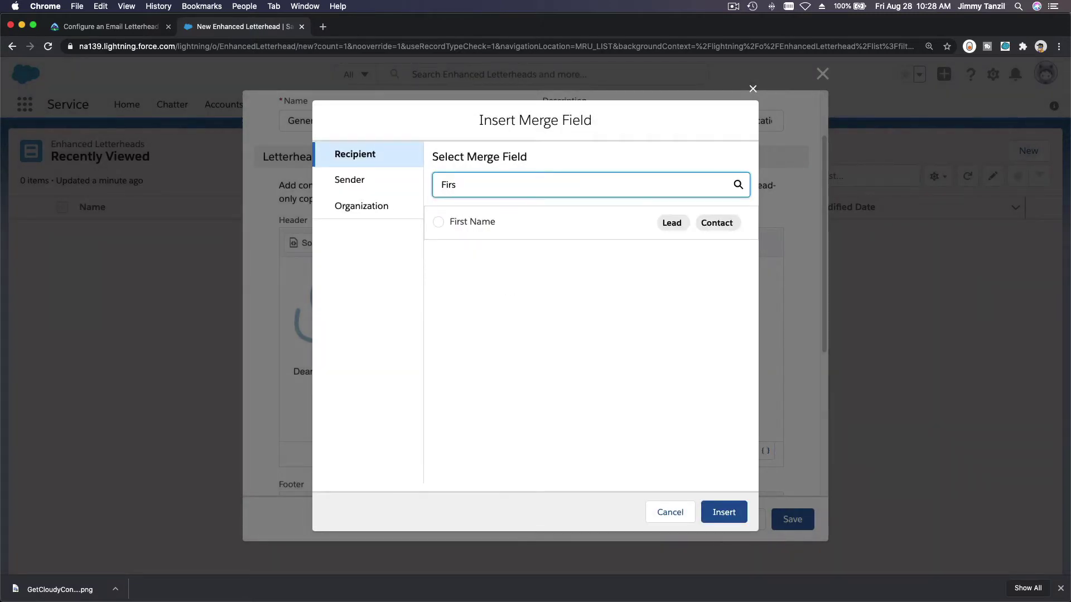
pyautogui.click(457, 225)
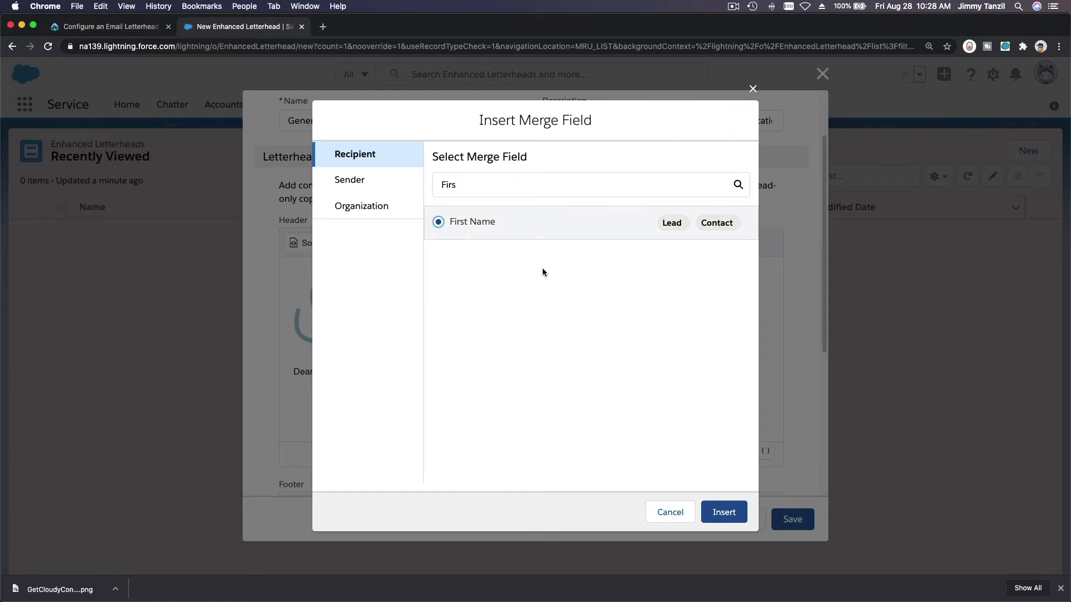
pyautogui.click(723, 512)
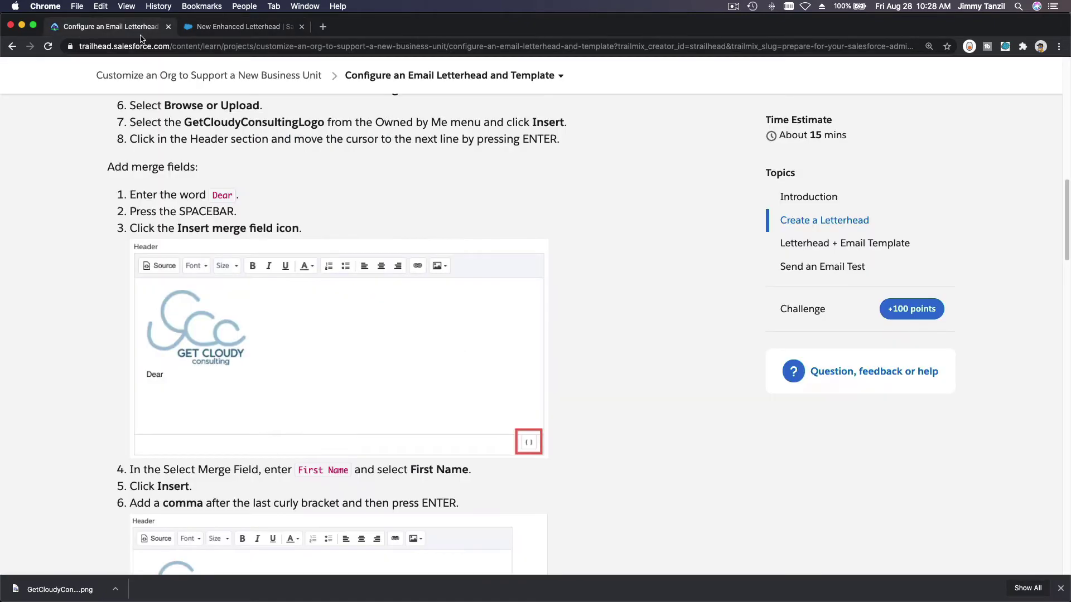
# Step: Check the header against the Trailhead steps and save the General Customer Support letterhead
pyautogui.click(120, 26)
pyautogui.scroll(-5, 251, 359)
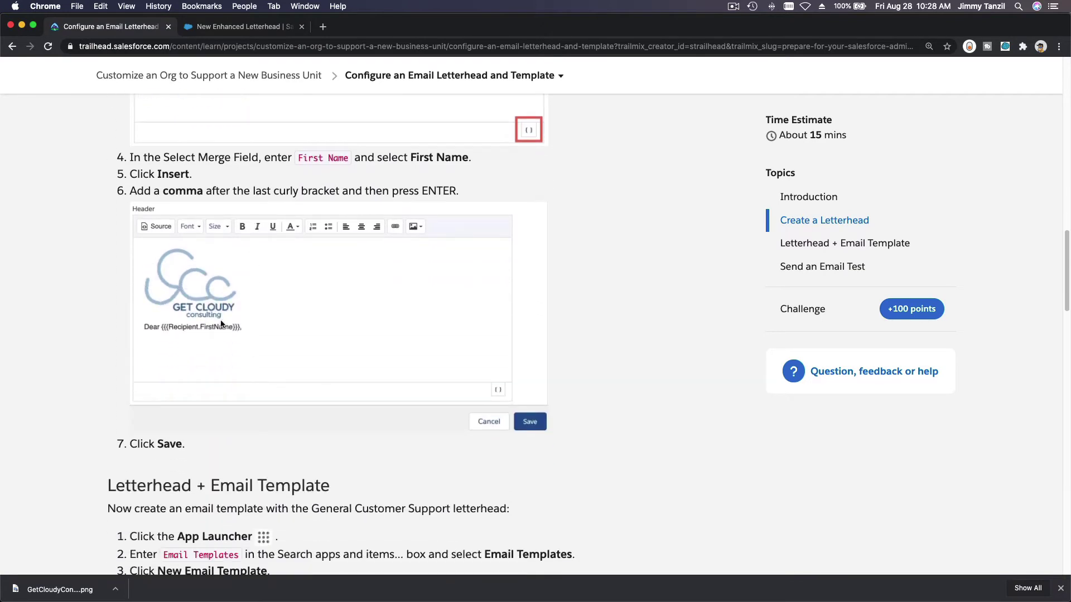
pyautogui.click(222, 28)
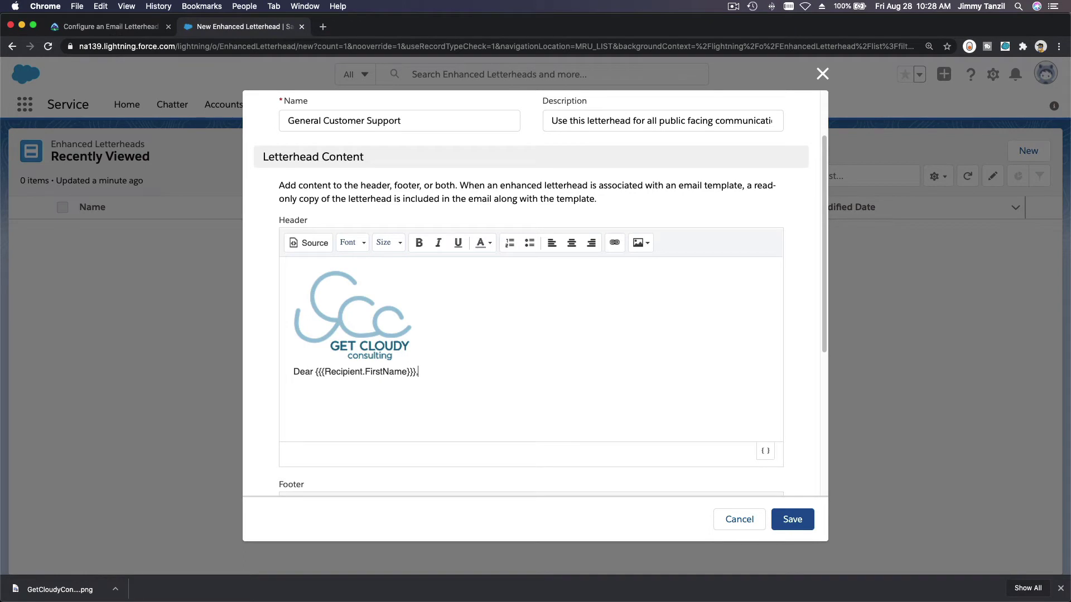
pyautogui.click(111, 26)
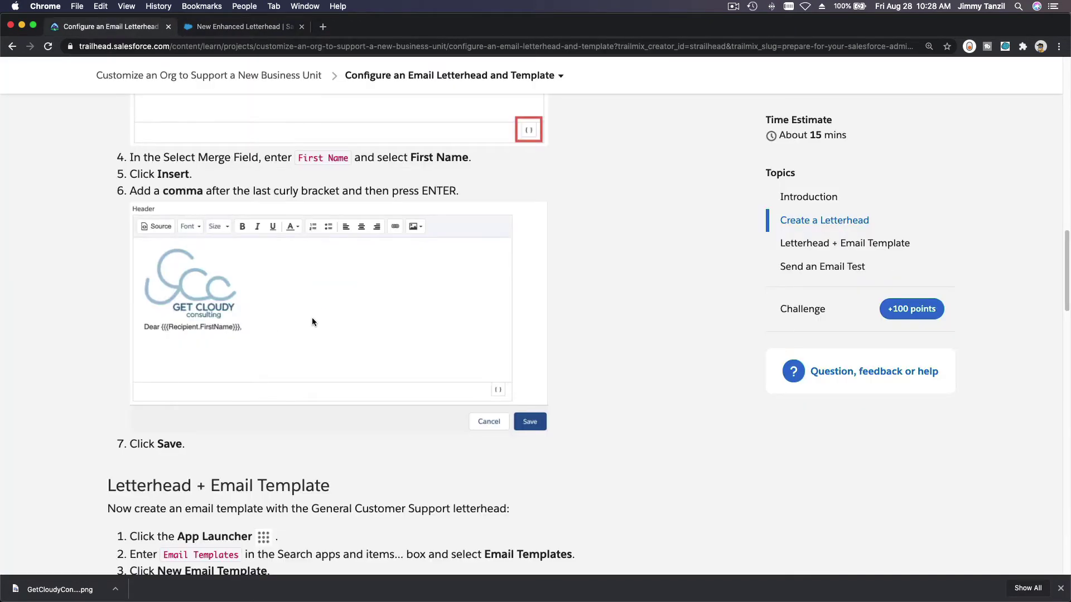
pyautogui.scroll(-5, 313, 322)
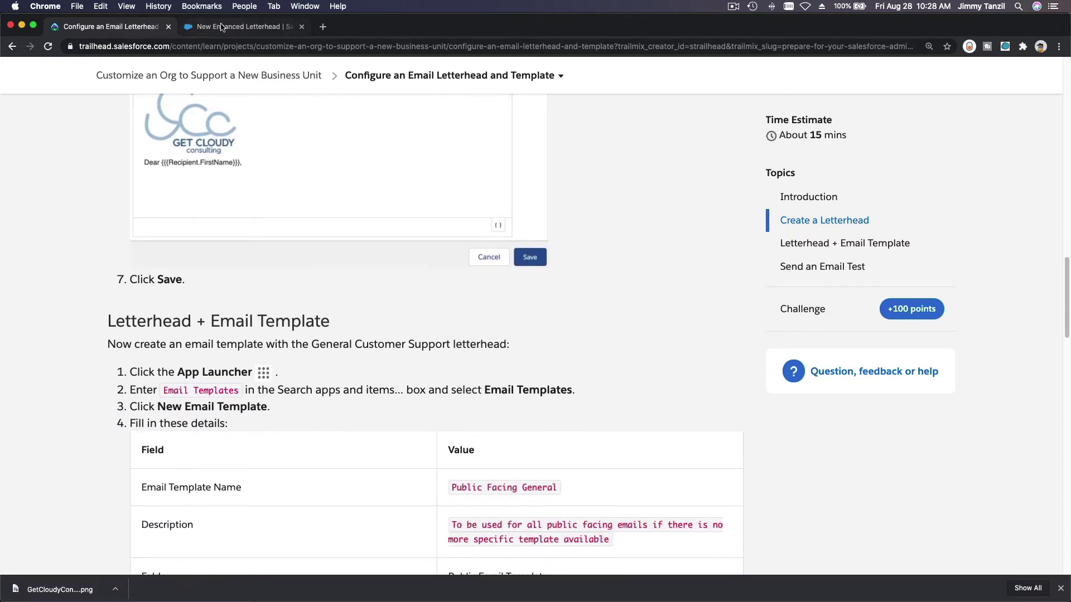
pyautogui.click(222, 28)
pyautogui.scroll(-5, 659, 392)
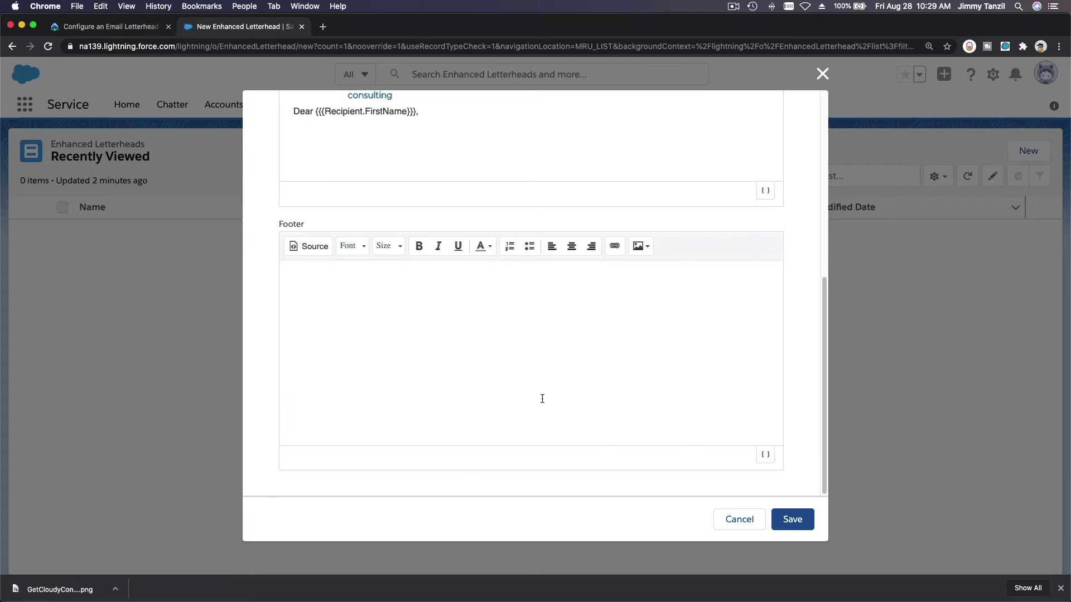
pyautogui.scroll(4, 541, 399)
pyautogui.scroll(1, 552, 220)
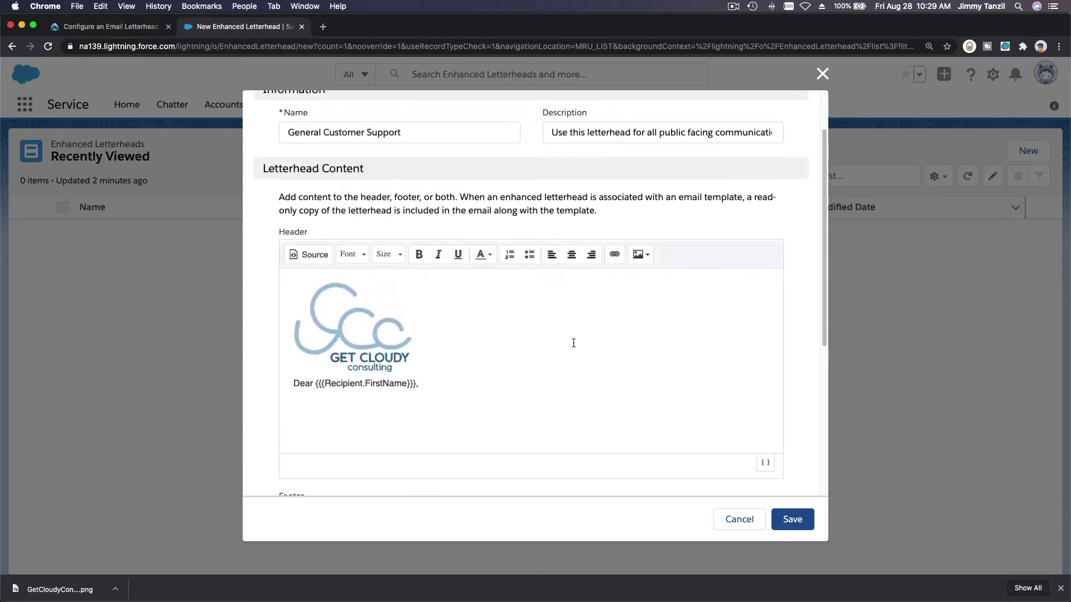
pyautogui.click(793, 520)
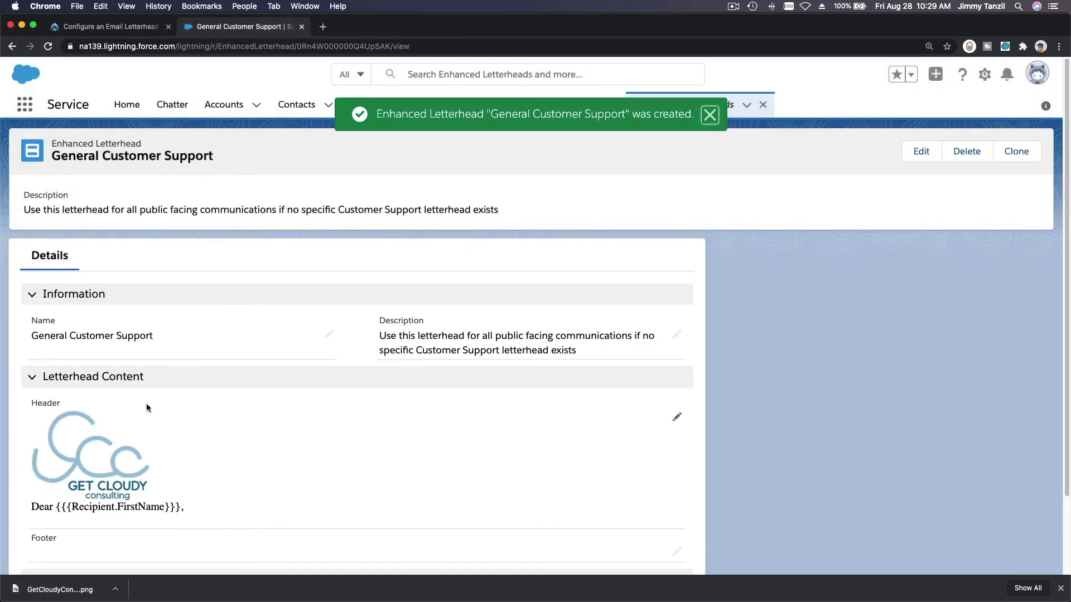
# Step: Scroll the Trailhead lesson to the Letterhead + Email Template steps and the template details table
pyautogui.scroll(-2, 146, 403)
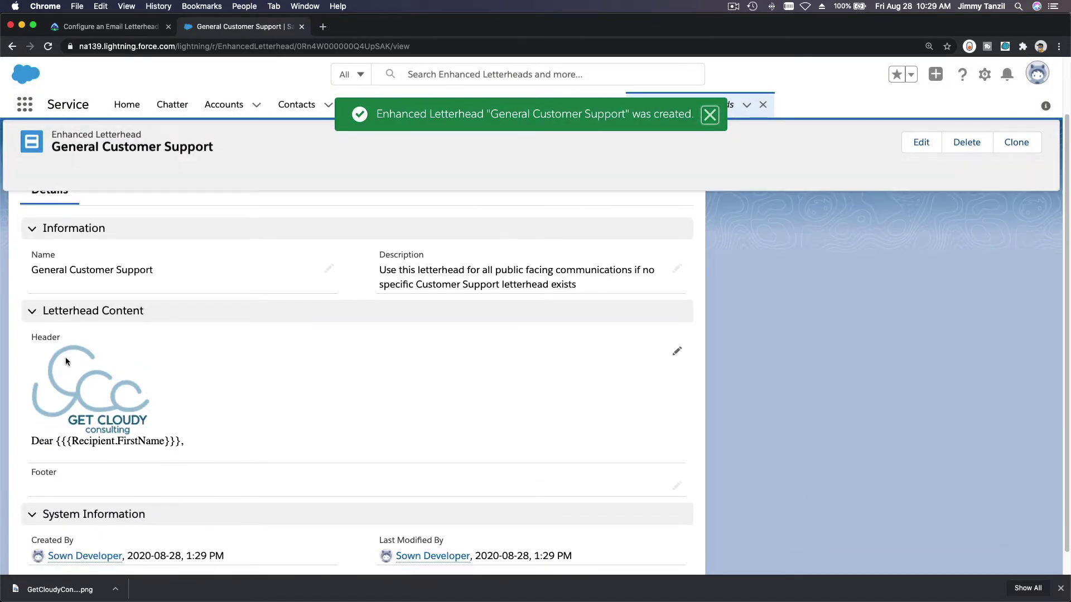
pyautogui.click(120, 26)
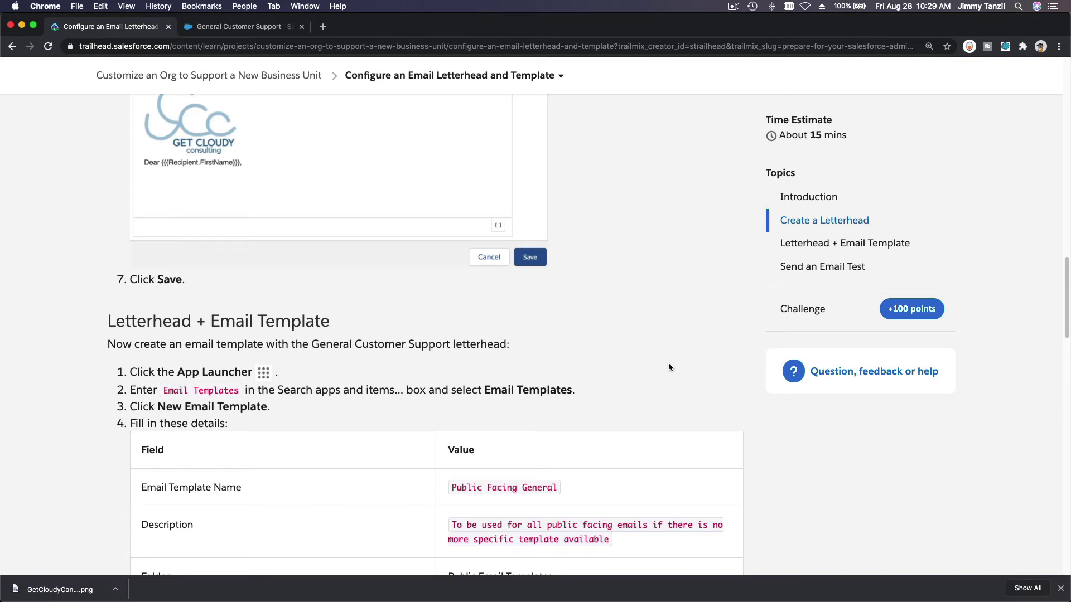
pyautogui.scroll(-5, 668, 364)
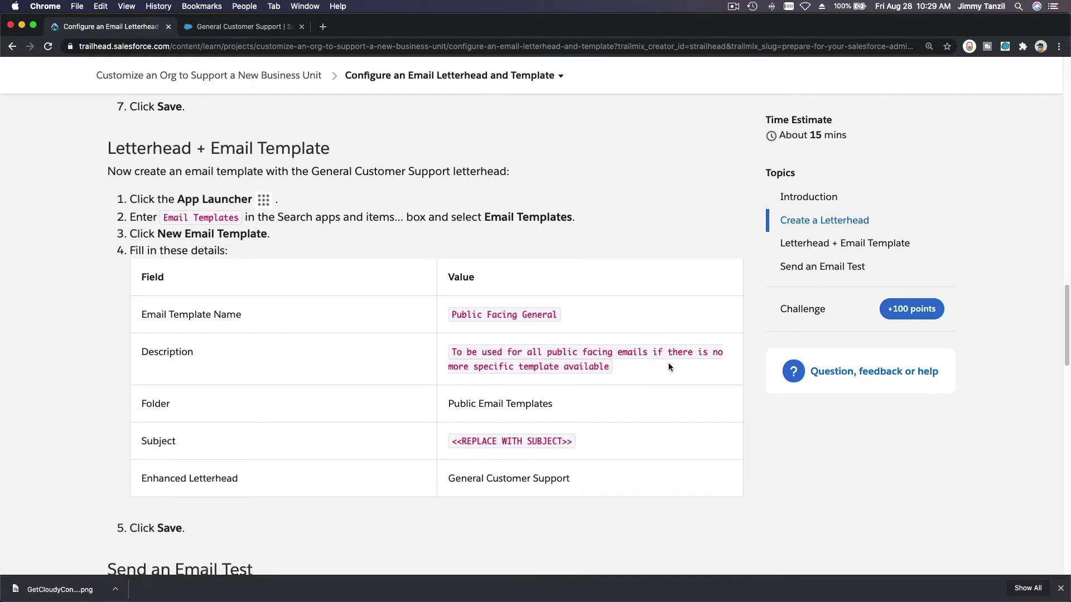
pyautogui.scroll(-1, 668, 367)
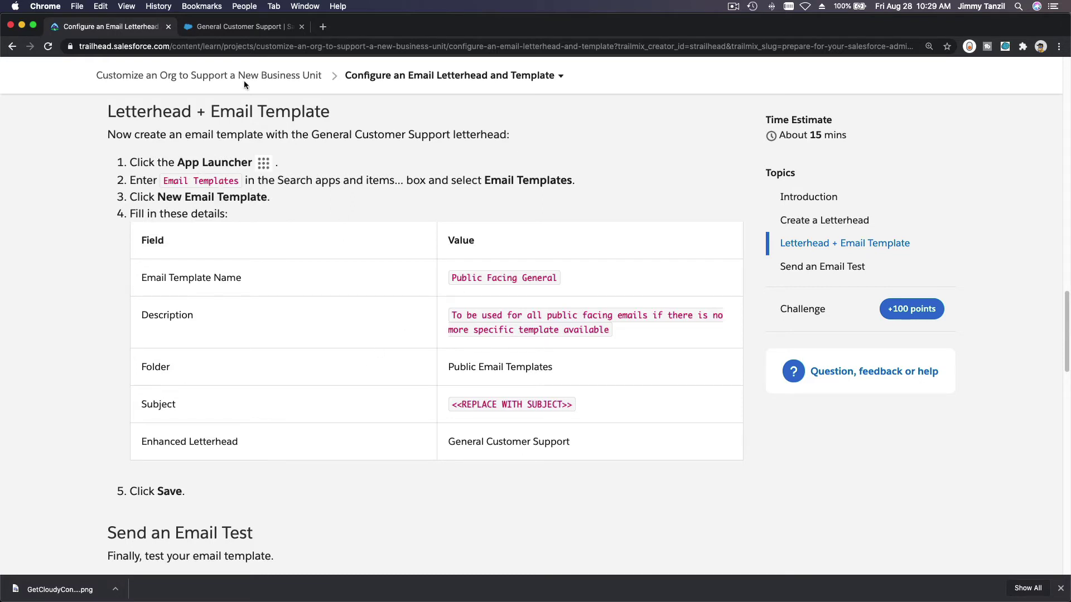
# Step: Find Email Templates through the app search and start a new email template
pyautogui.click(239, 27)
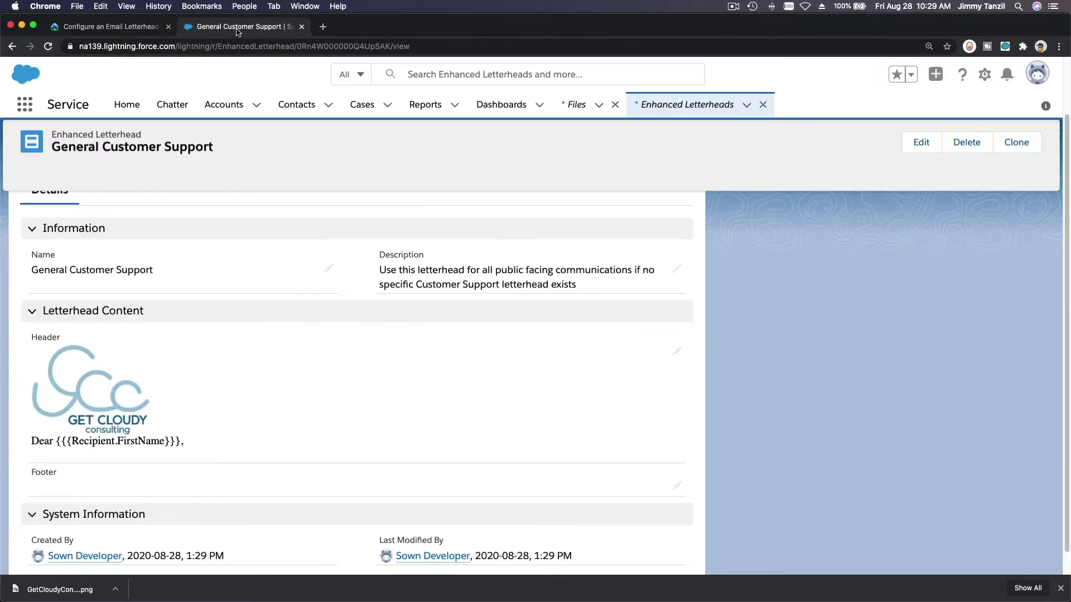
pyautogui.click(21, 101)
pyautogui.write('Email')
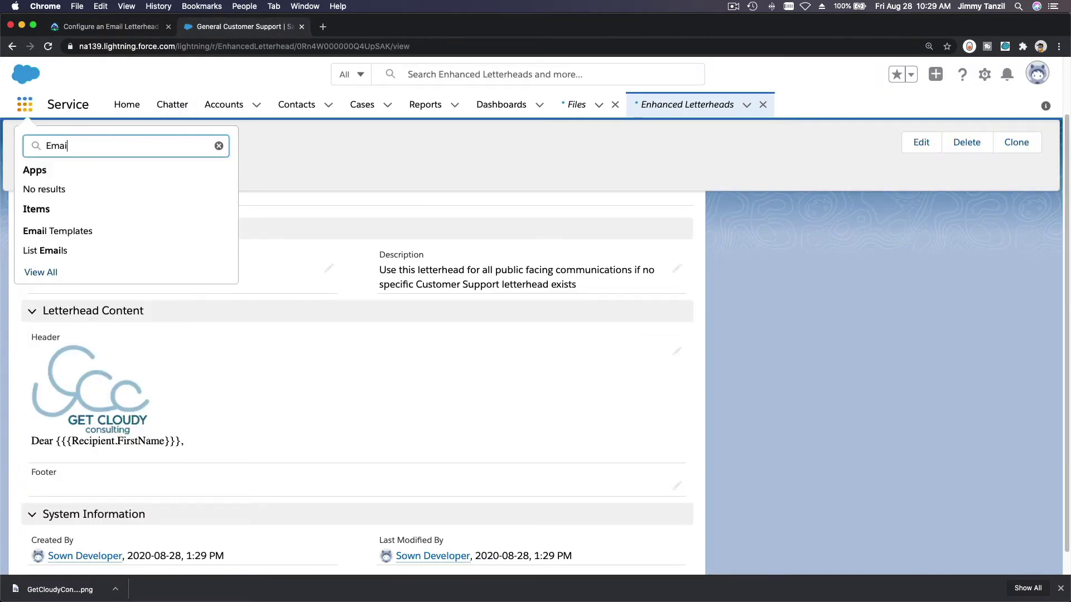
pyautogui.click(52, 231)
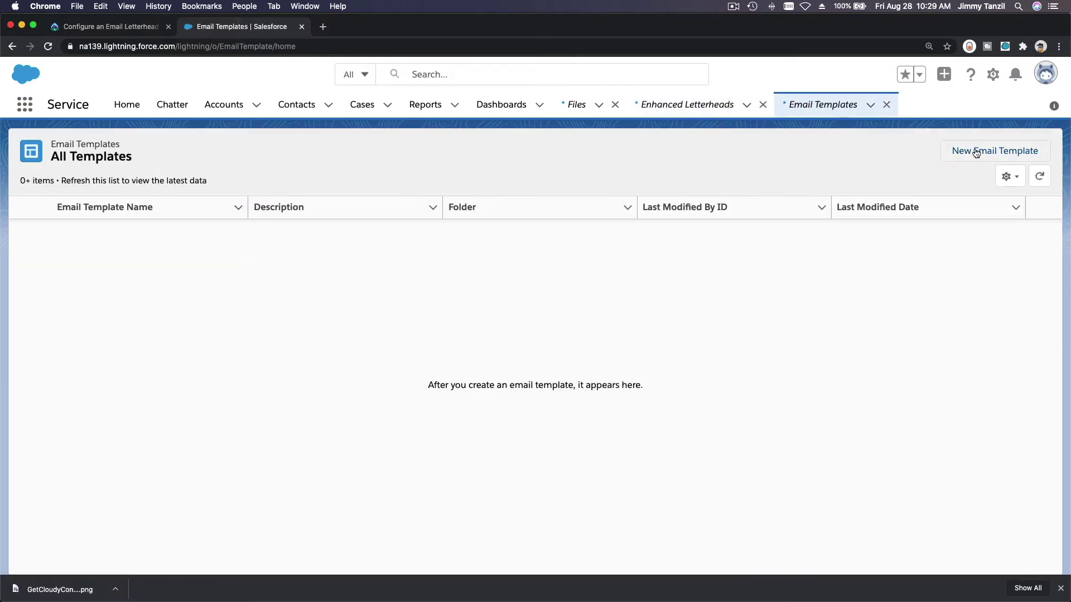
pyautogui.click(978, 150)
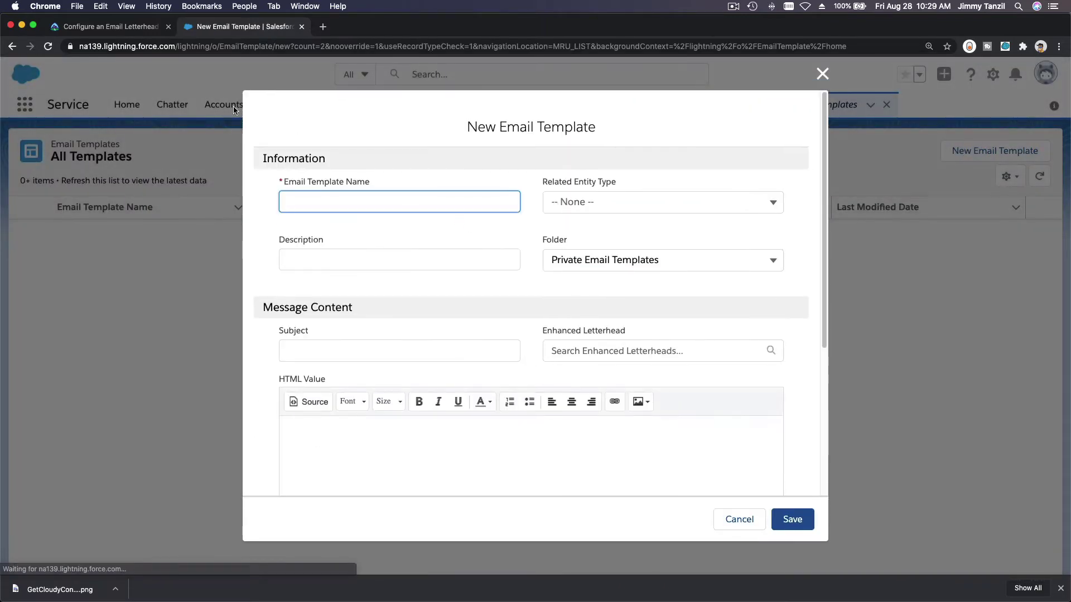
# Step: Name the new template 'Public Facing General', copied from the Trailhead instructions
pyautogui.click(107, 31)
pyautogui.moveTo(450, 278); pyautogui.dragTo(524, 295)
pyautogui.press('super+c')
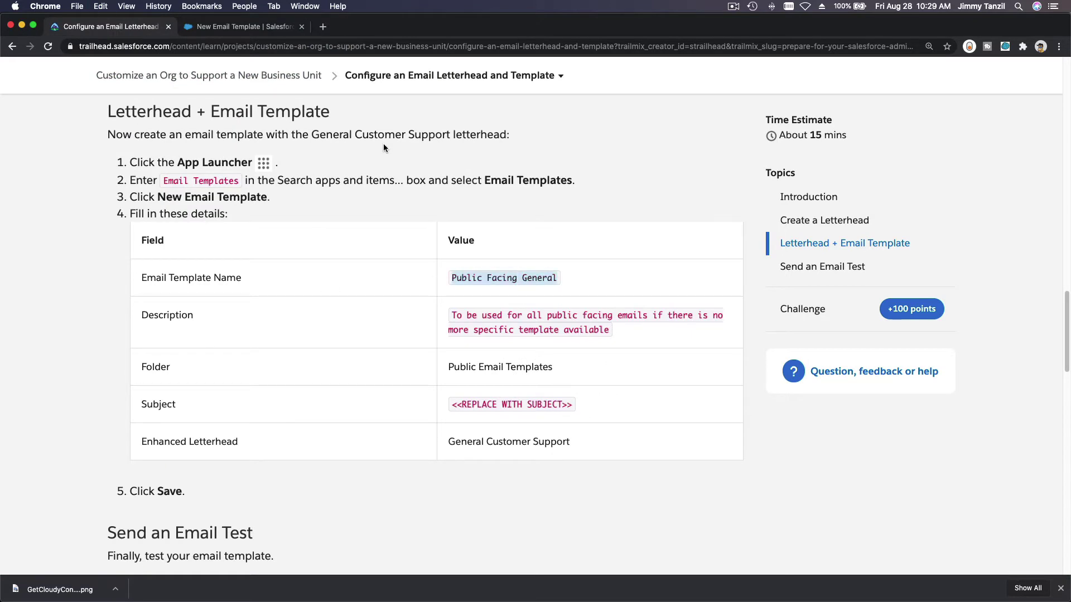
pyautogui.click(259, 28)
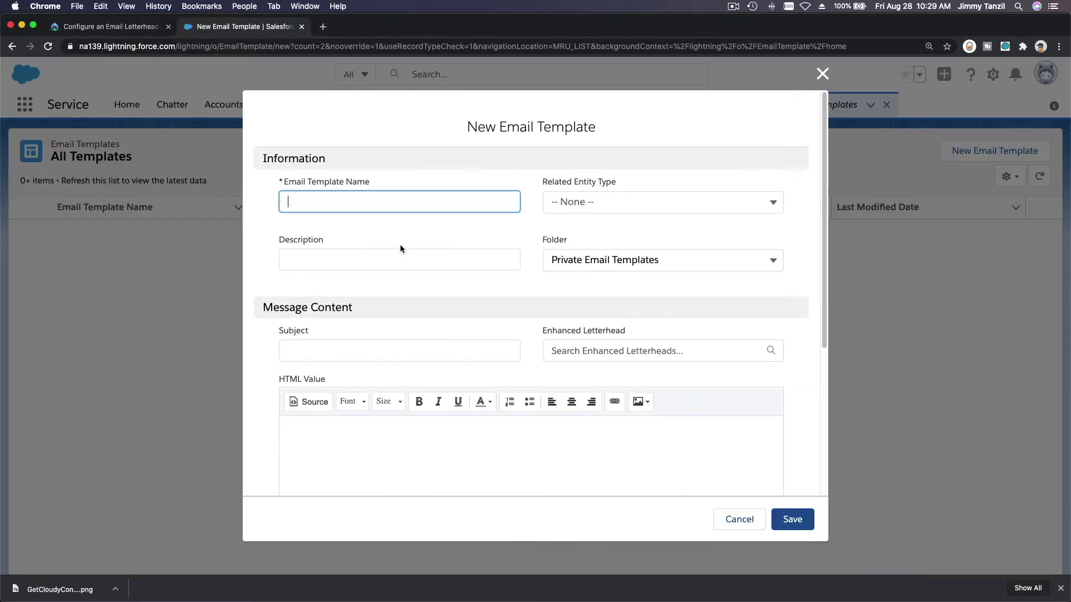
pyautogui.press('super+v')
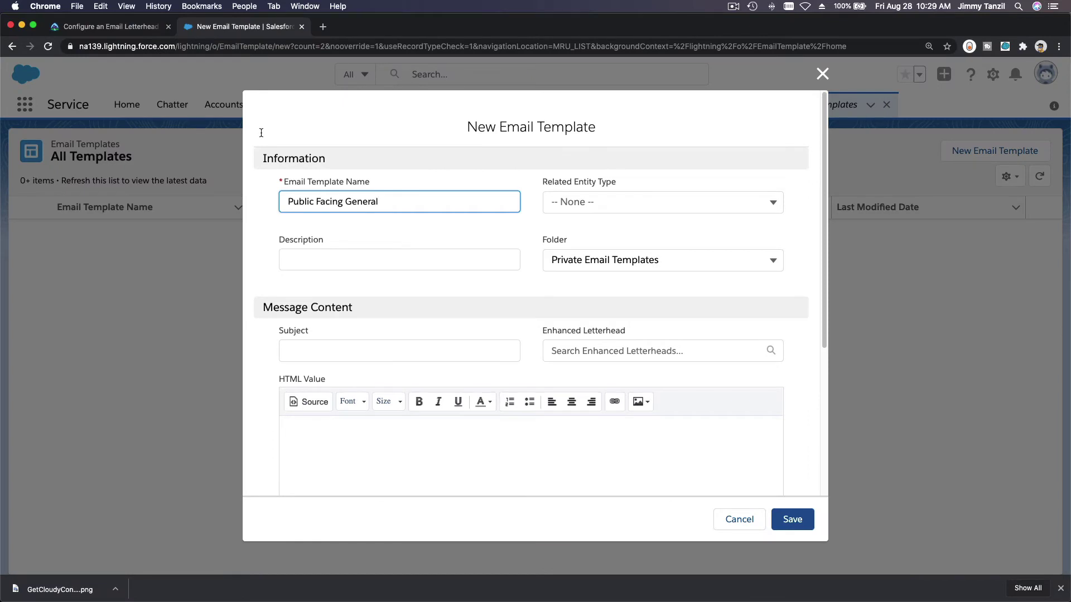
# Step: Fill the template's Description with the text copied from the instructions
pyautogui.click(128, 29)
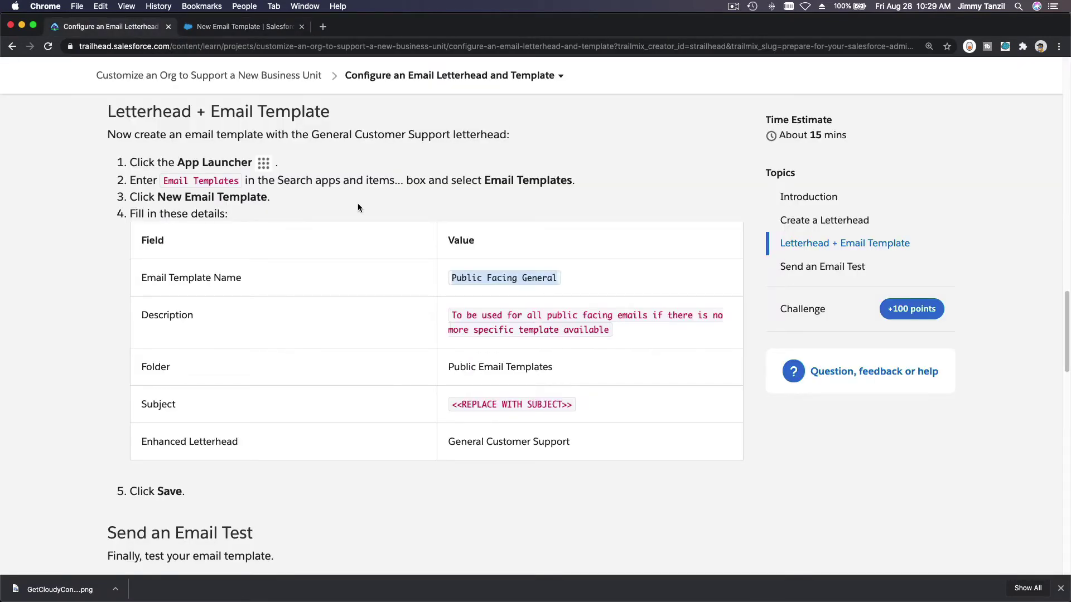
pyautogui.click(484, 319)
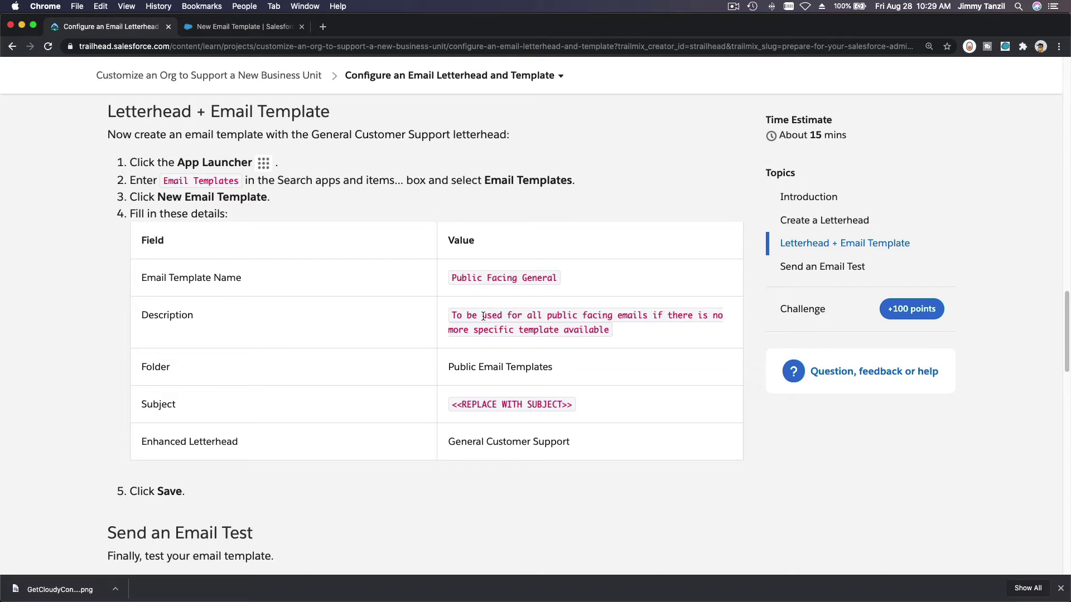
pyautogui.tripleClick(483, 316)
pyautogui.press('super+c')
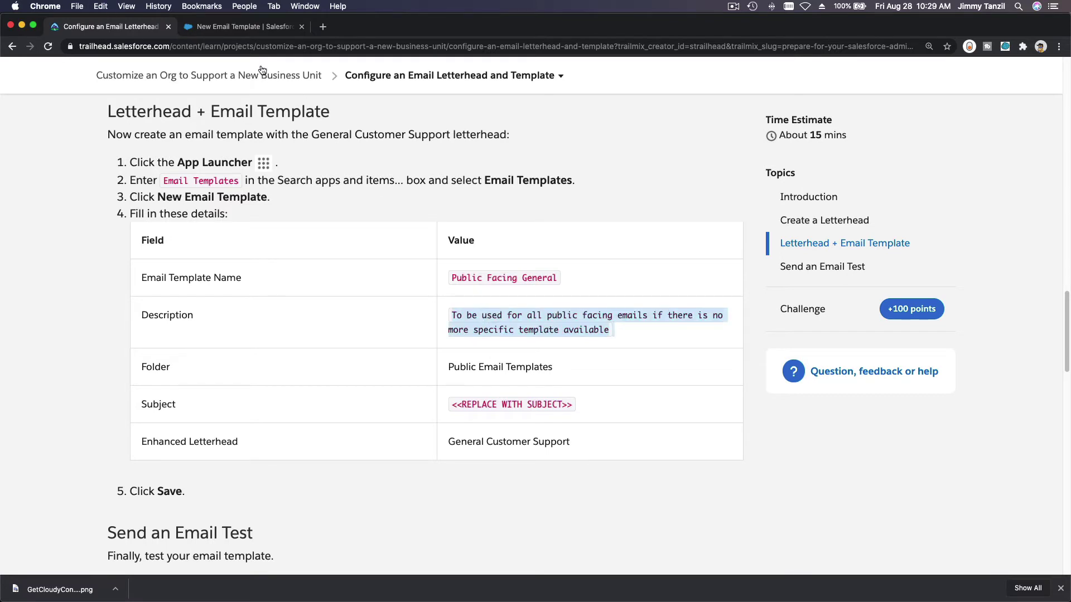
pyautogui.click(247, 31)
pyautogui.click(366, 253)
pyautogui.press('super+v')
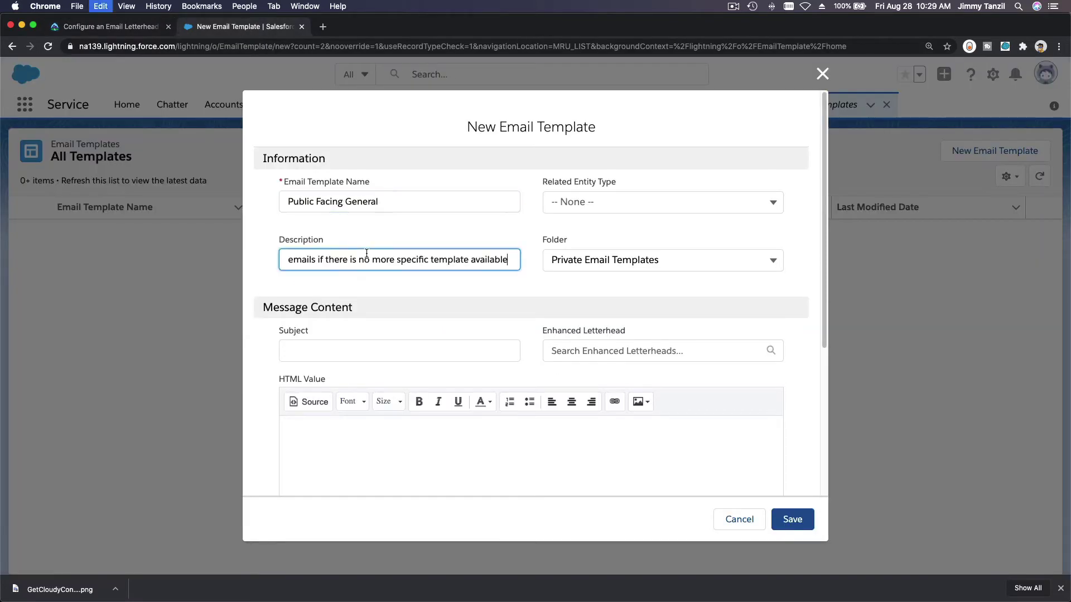
# Step: File the template in Public Email Templates and paste the placeholder subject from the instructions
pyautogui.click(137, 29)
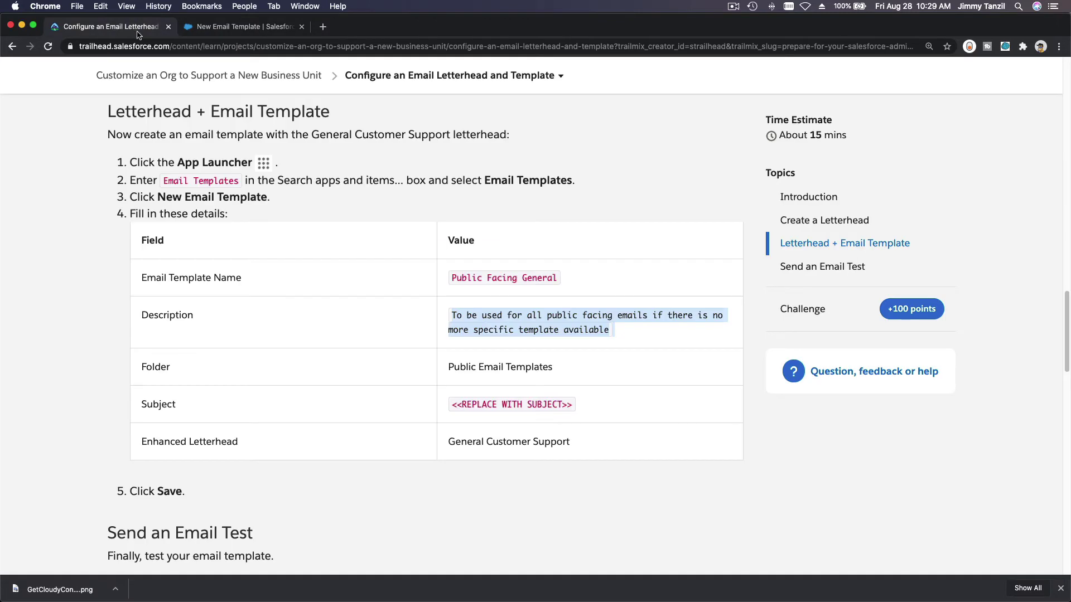
pyautogui.click(472, 399)
pyautogui.tripleClick(472, 399)
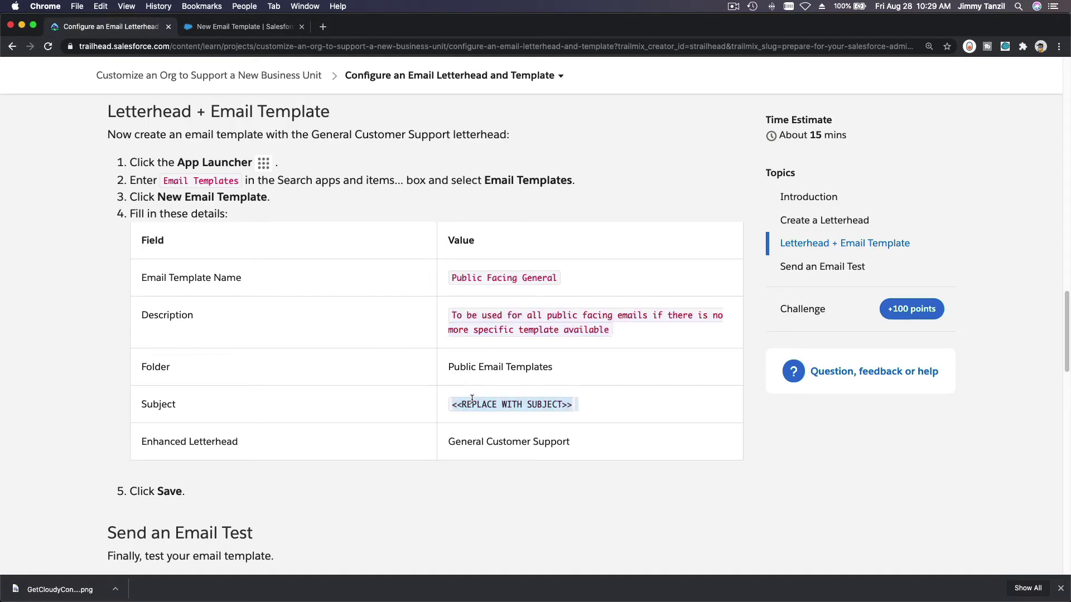
pyautogui.press('super+c')
pyautogui.click(246, 27)
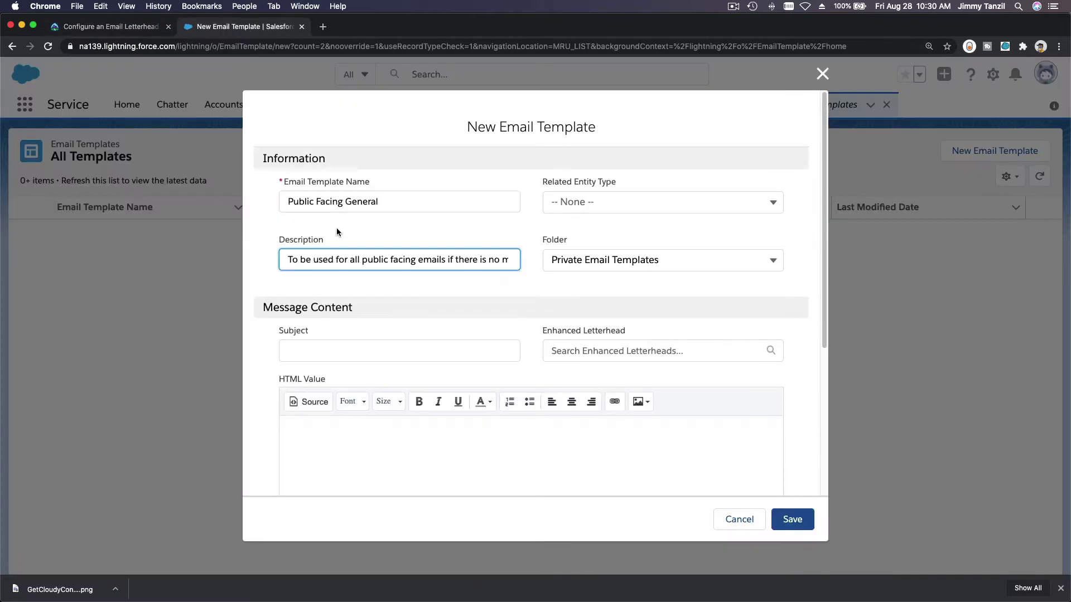
pyautogui.click(615, 260)
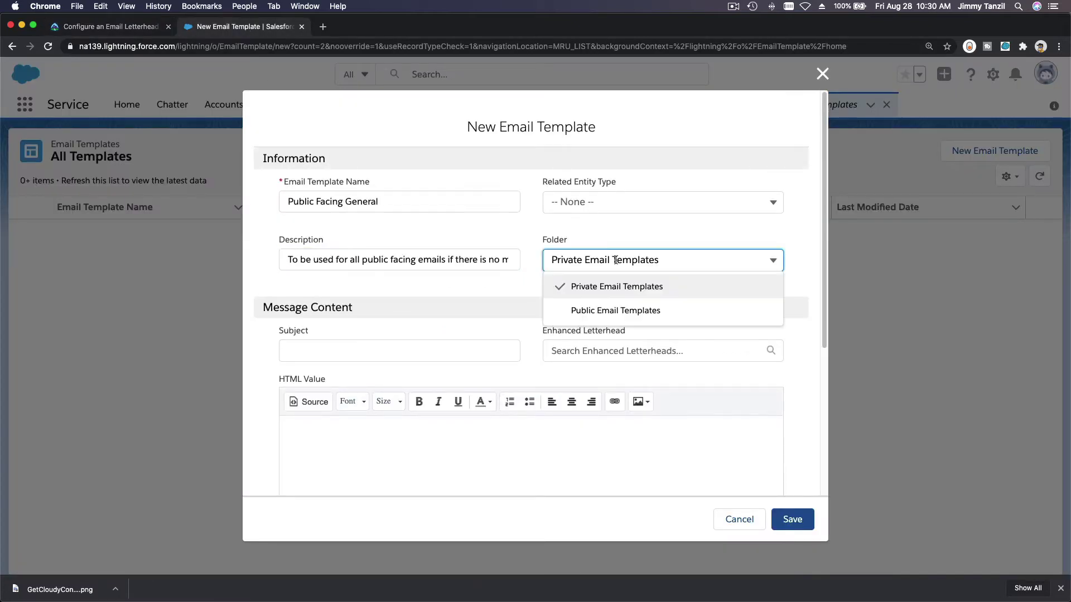
pyautogui.click(622, 308)
pyautogui.click(487, 350)
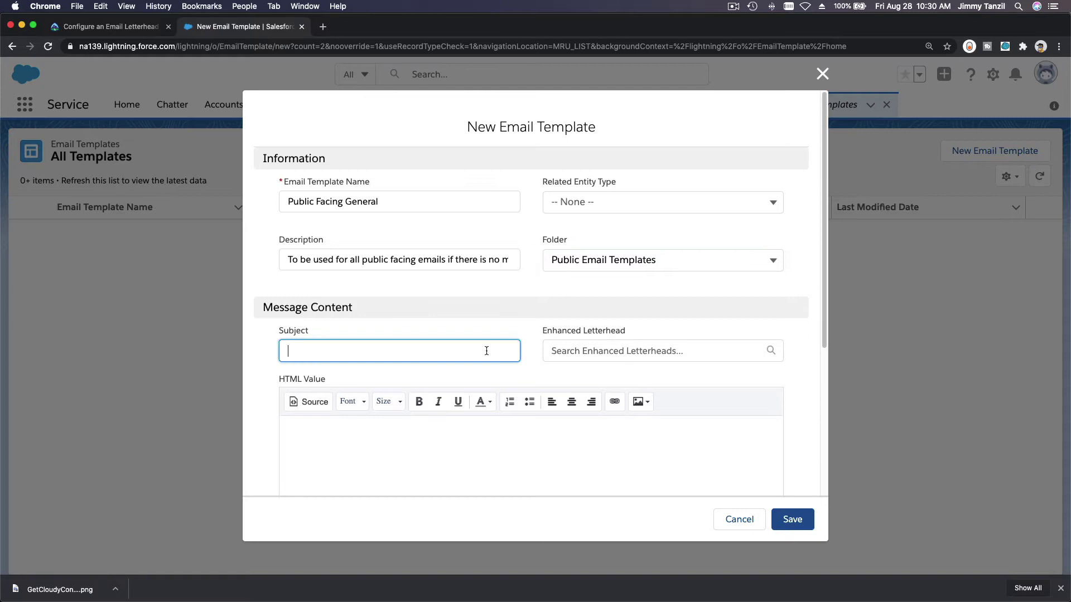
pyautogui.press('super+v')
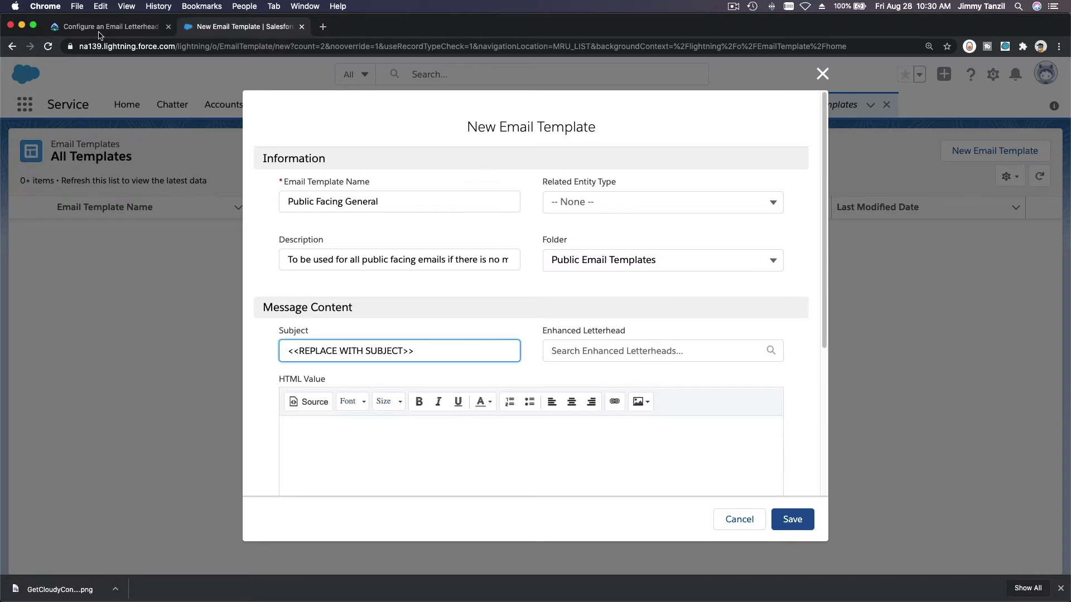
# Step: Set General Customer Support as the template's enhanced letterhead
pyautogui.click(101, 26)
pyautogui.tripleClick(477, 445)
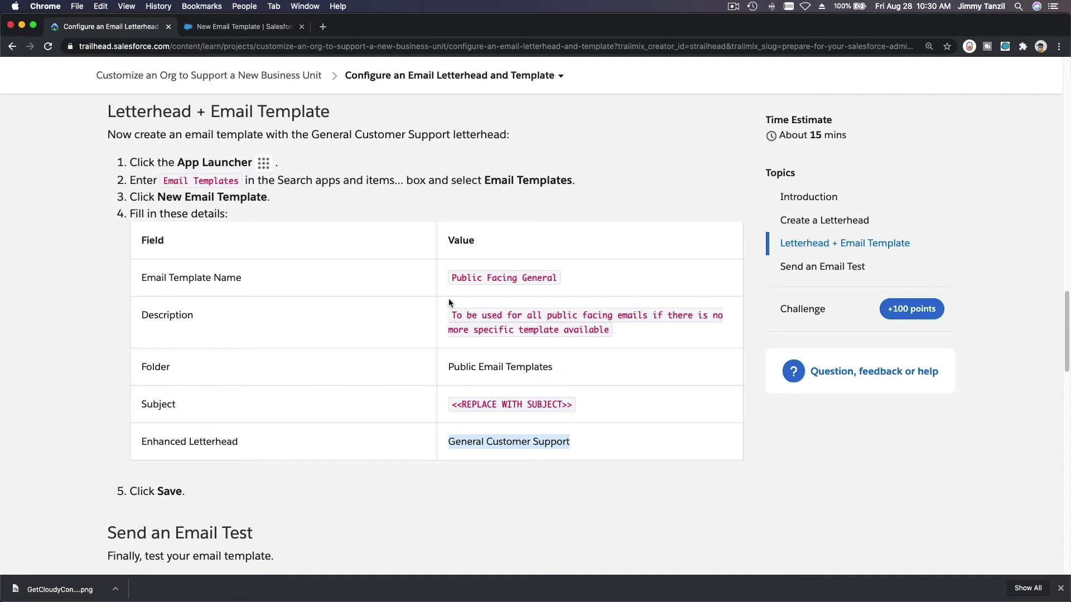
pyautogui.click(244, 29)
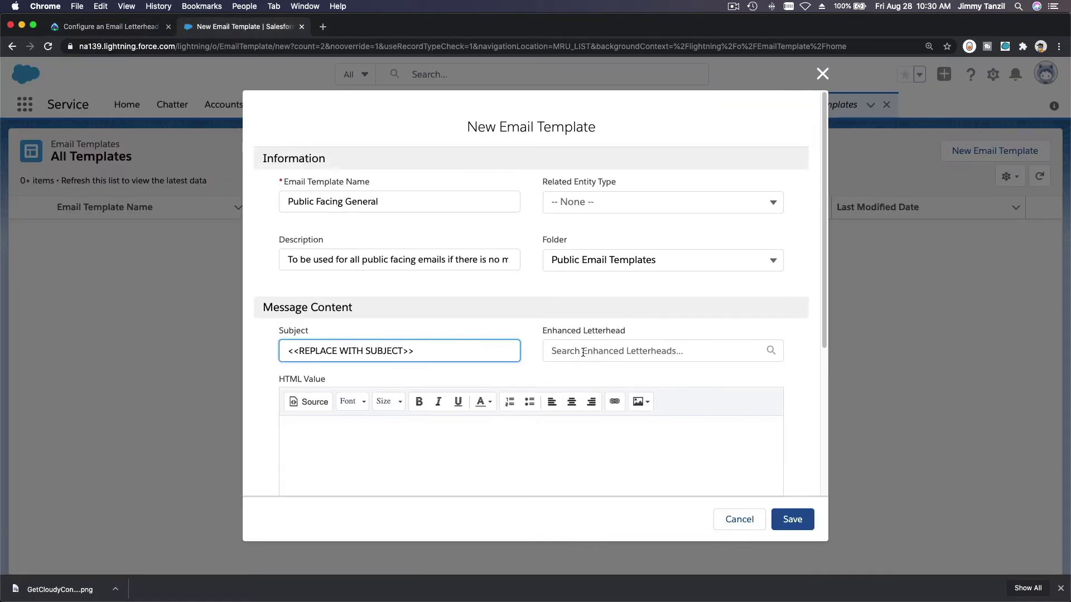
pyautogui.click(601, 344)
pyautogui.click(604, 385)
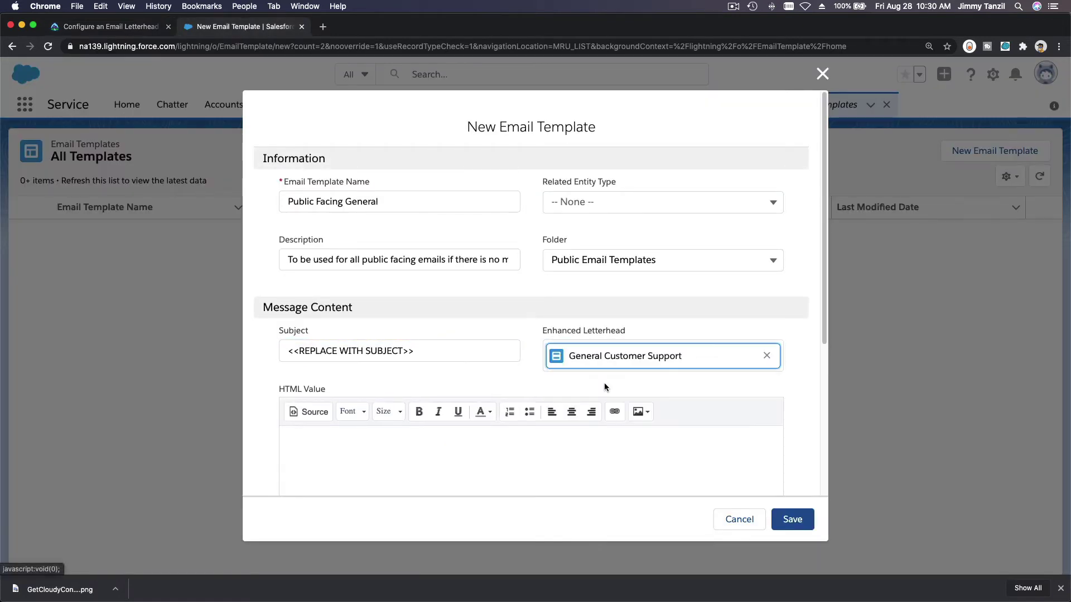
# Step: Recheck the instructions, then save the Public Facing General template from the New Email Template form
pyautogui.scroll(-3, 604, 382)
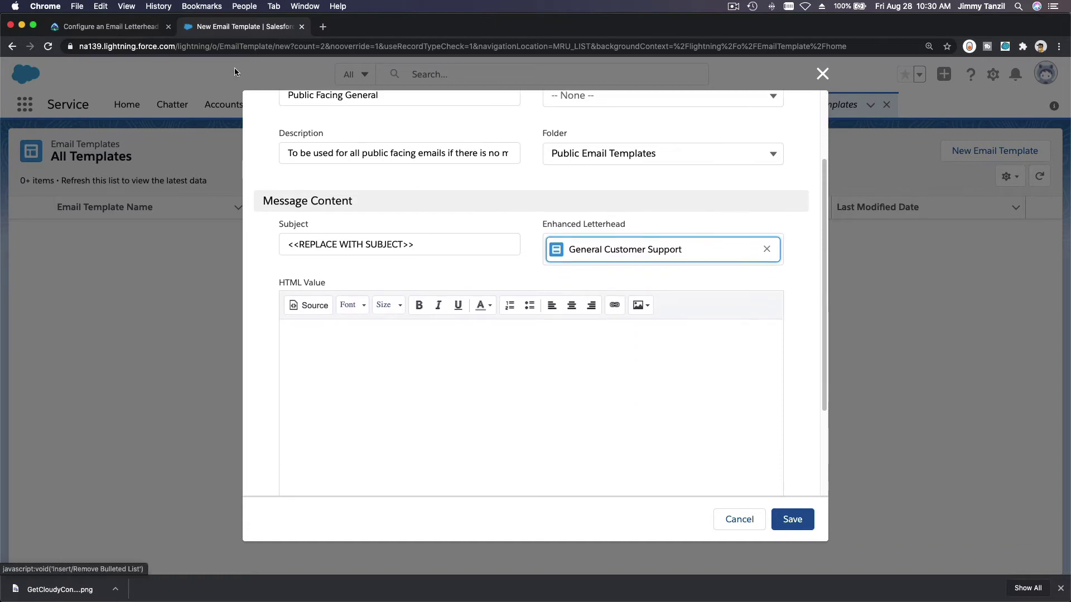
pyautogui.click(114, 29)
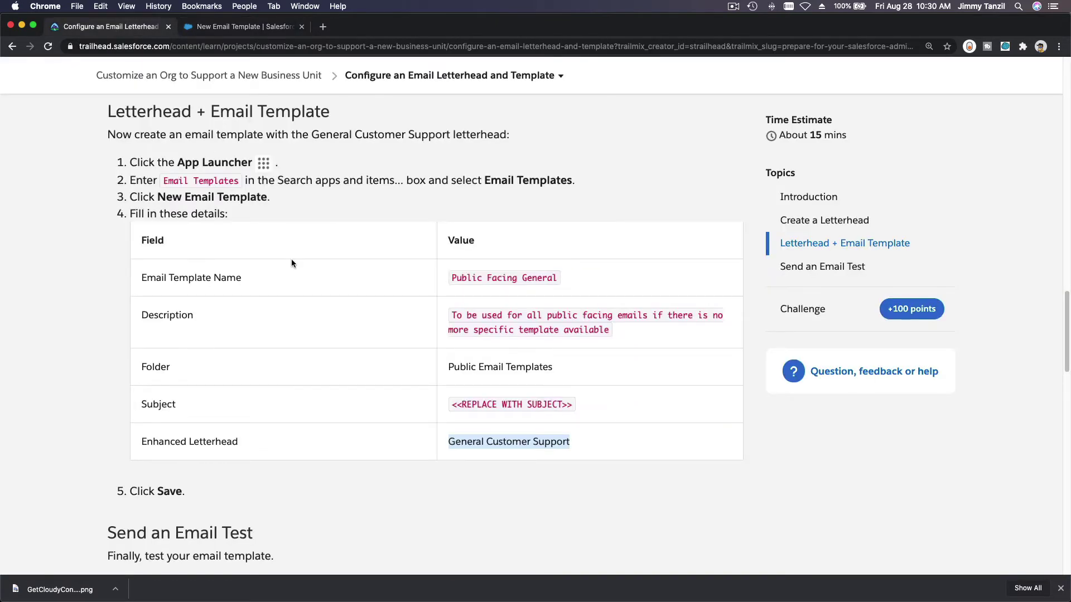
pyautogui.scroll(-3, 291, 260)
pyautogui.scroll(-5, 291, 263)
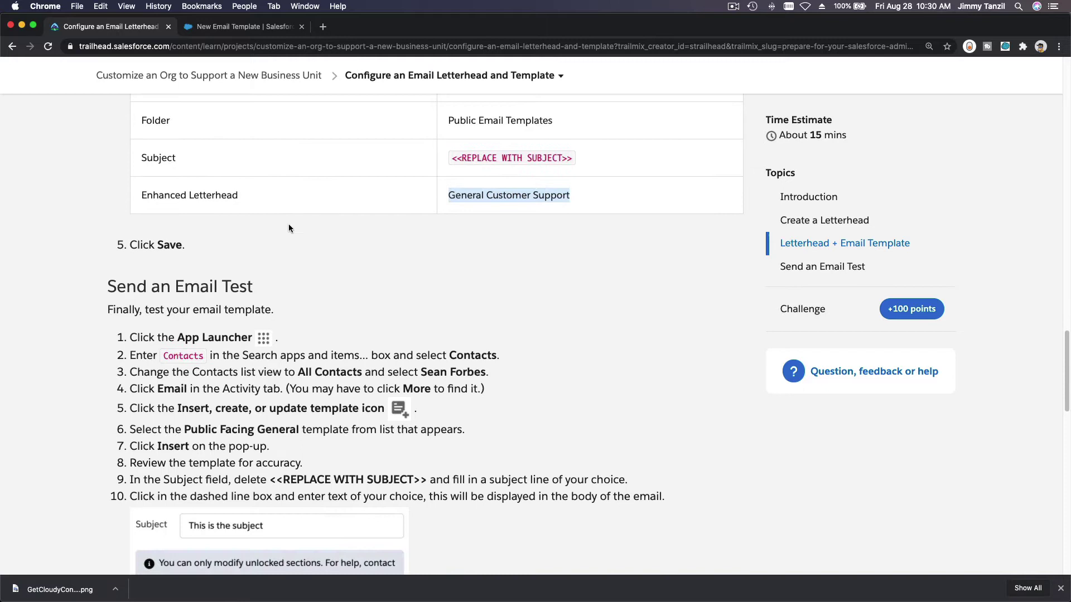
pyautogui.click(263, 27)
pyautogui.scroll(-2, 675, 387)
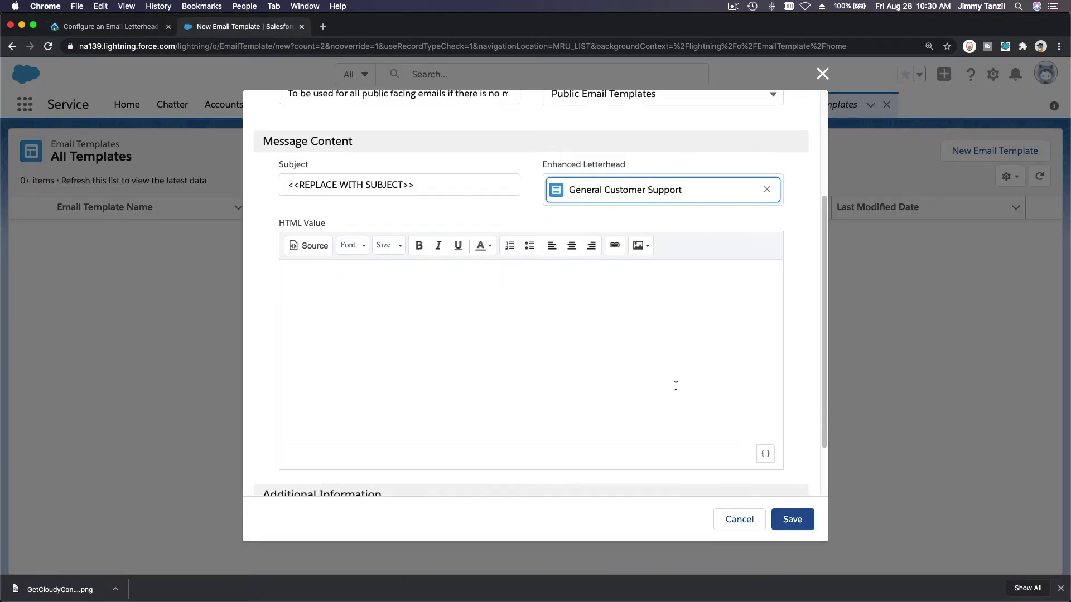
pyautogui.scroll(-3, 569, 423)
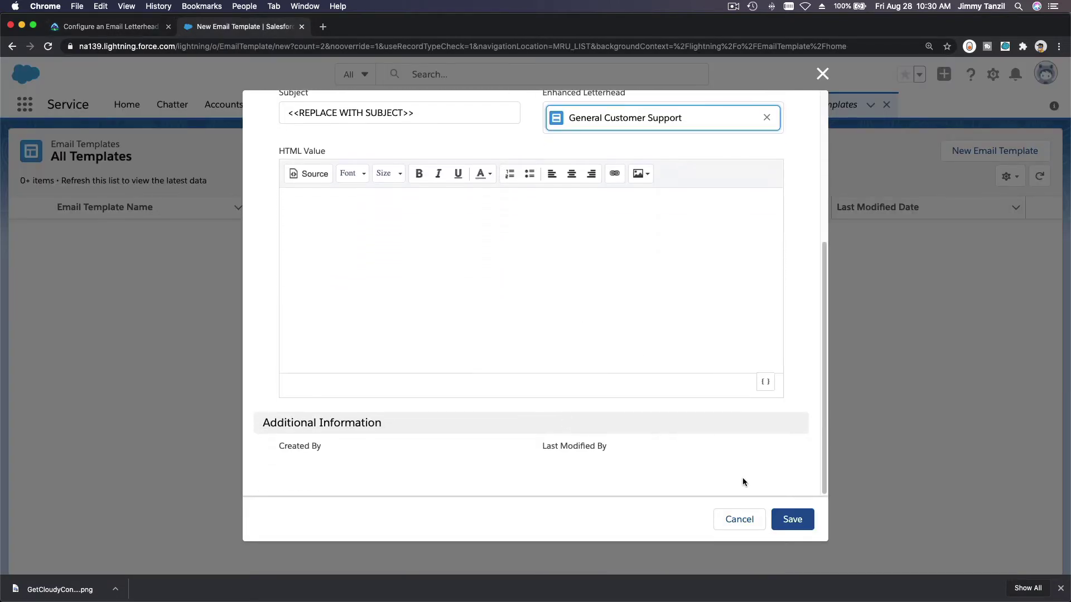
pyautogui.click(794, 520)
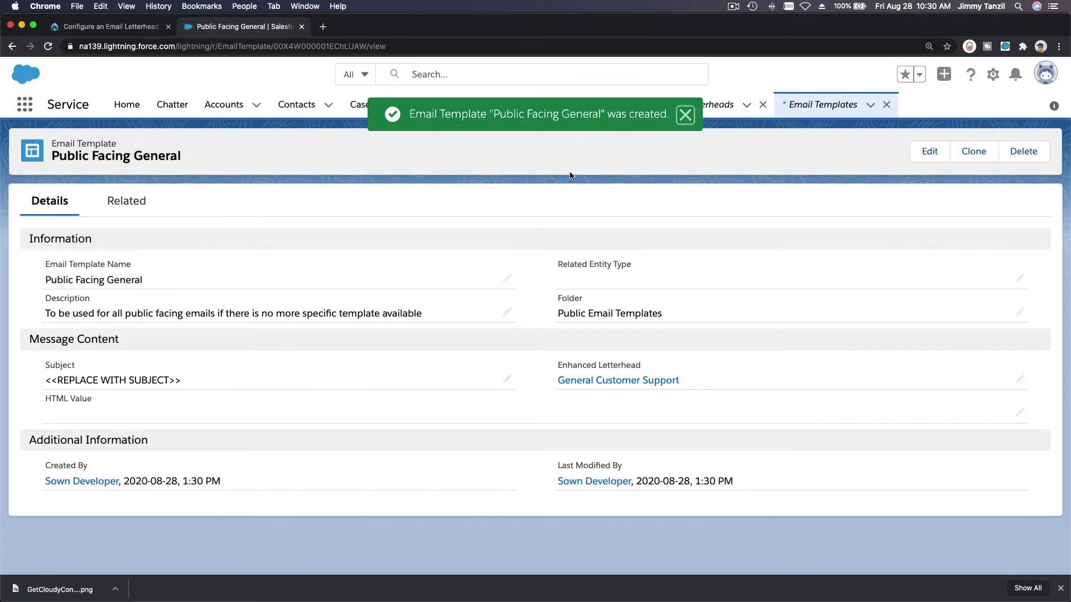
# Step: Scroll Trailhead to Send an Email Test and select the contact's name in step 3
pyautogui.click(127, 29)
pyautogui.click(378, 335)
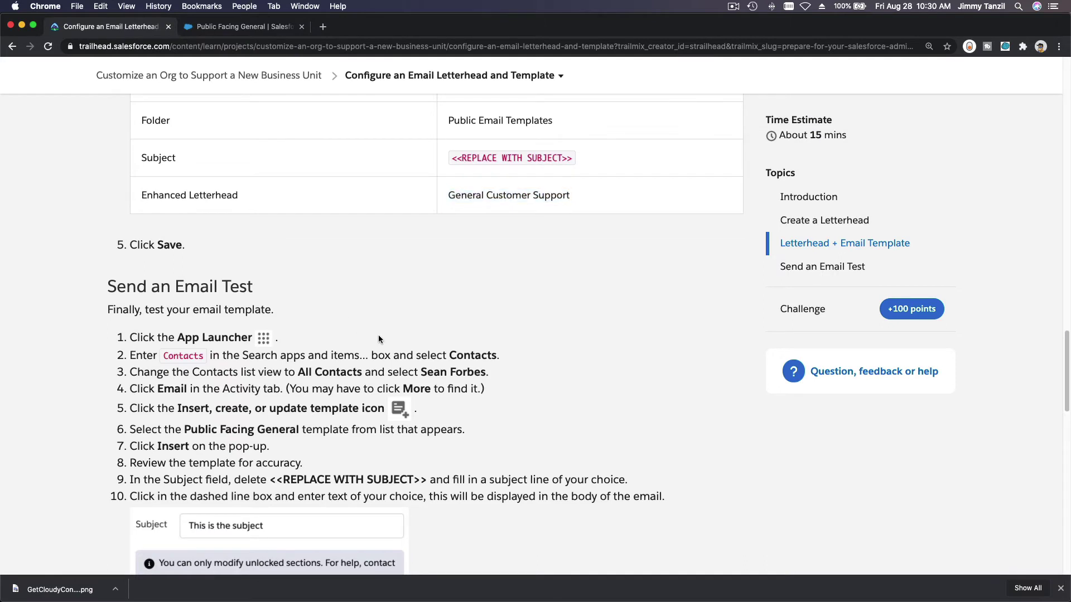
pyautogui.scroll(-5, 378, 334)
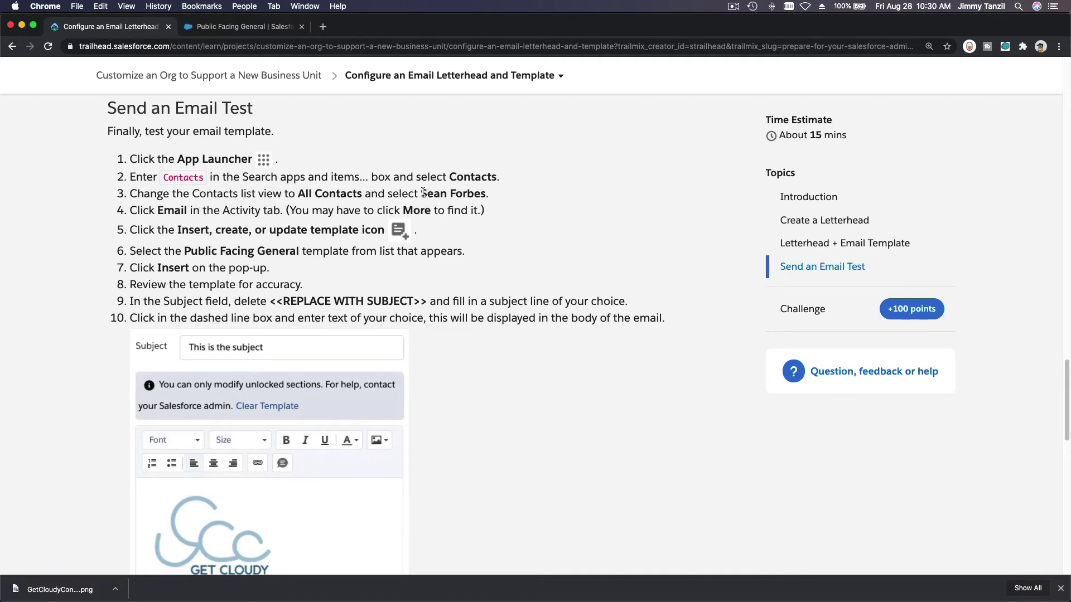
pyautogui.moveTo(421, 193); pyautogui.dragTo(486, 196)
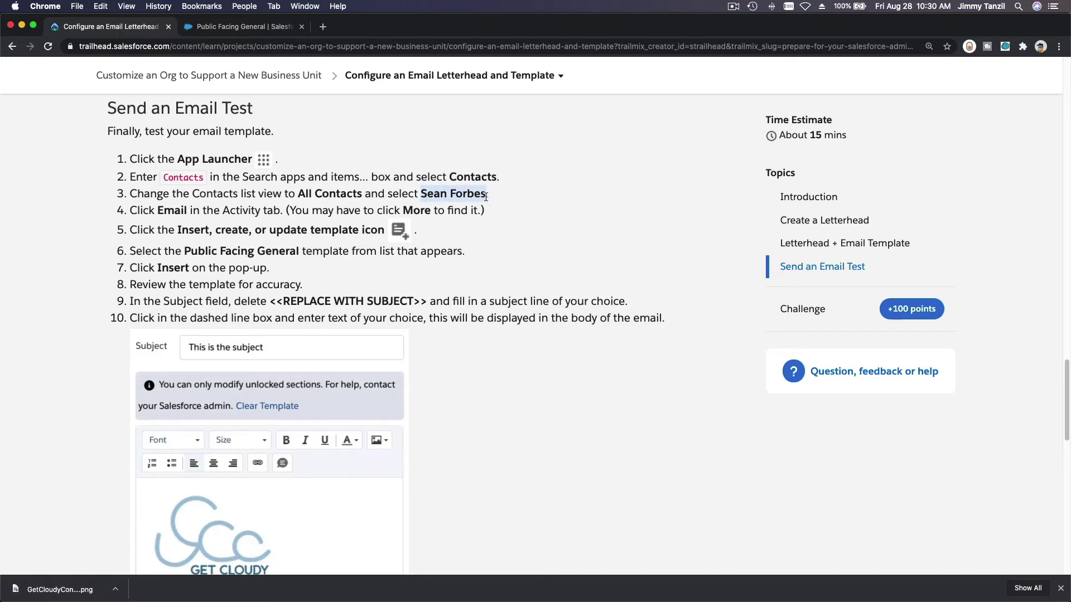
# Step: Open the Contacts list through the app search and switch to the All Contacts view
pyautogui.click(219, 28)
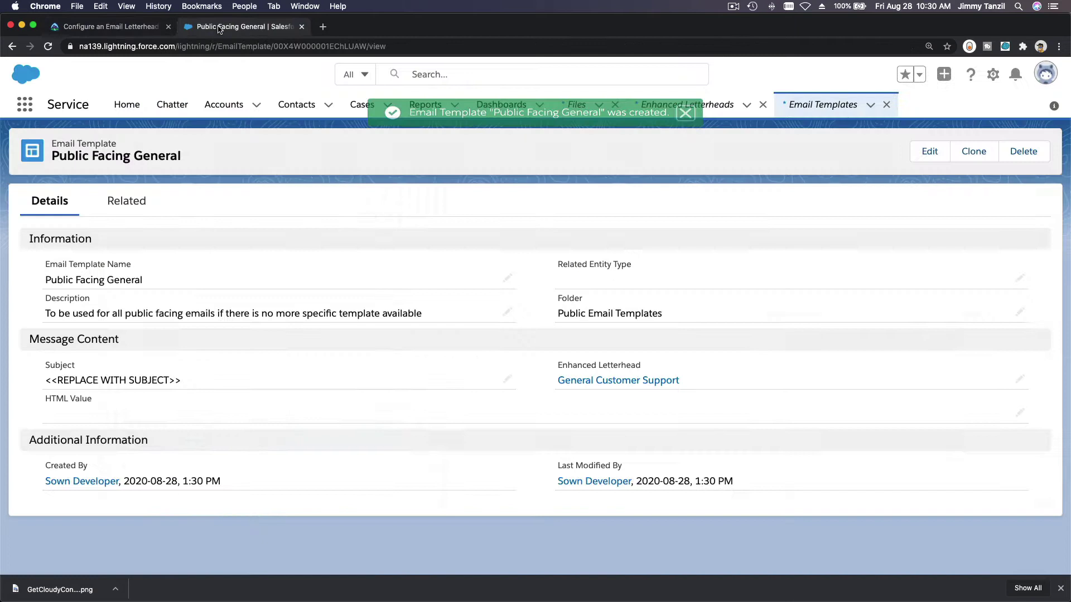
pyautogui.click(24, 103)
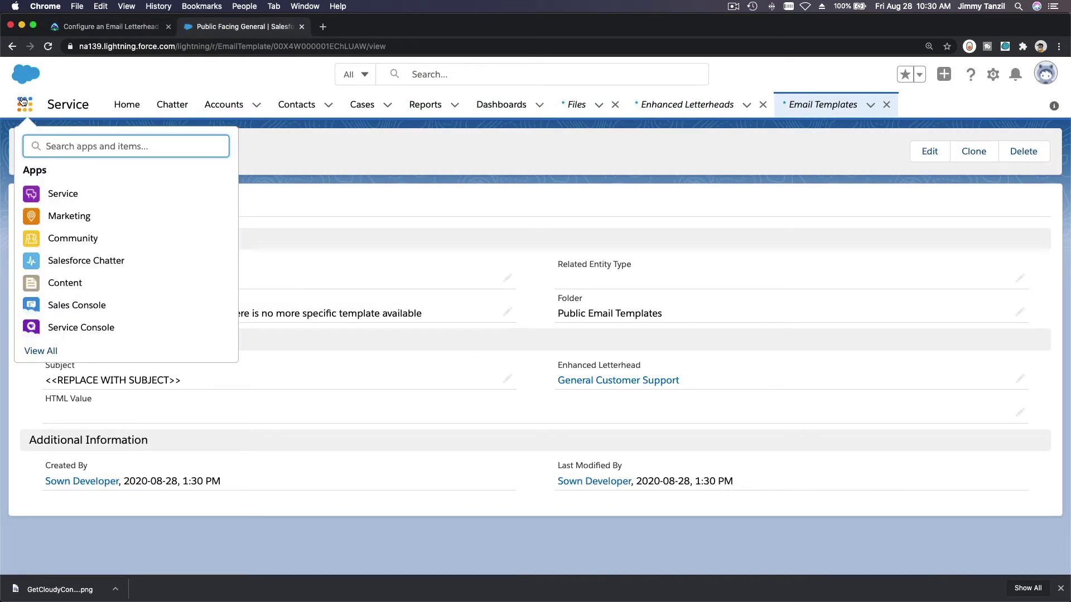
pyautogui.write('Conta')
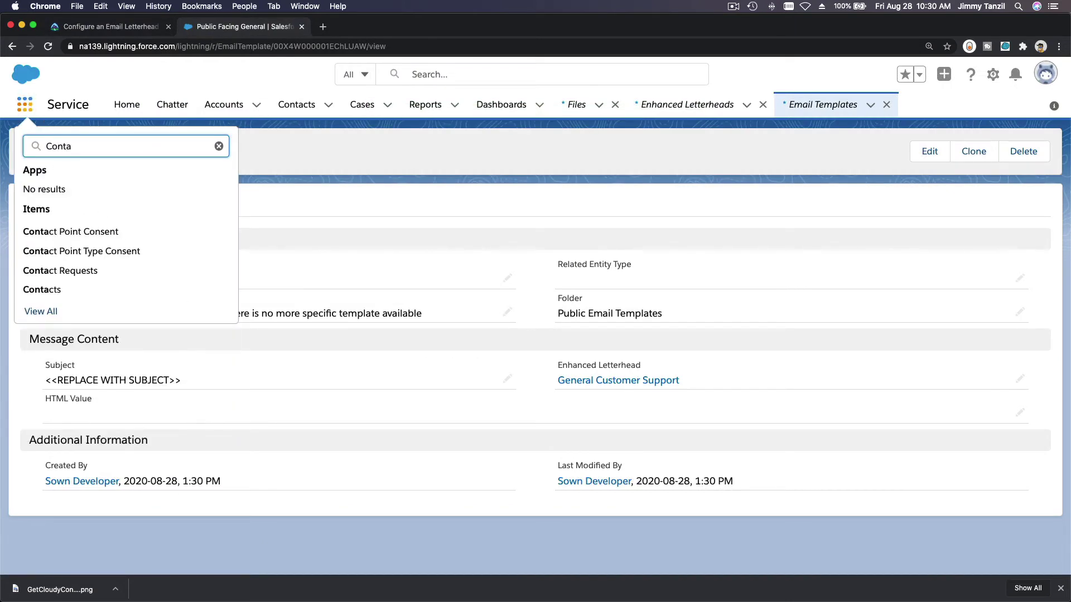
pyautogui.click(78, 296)
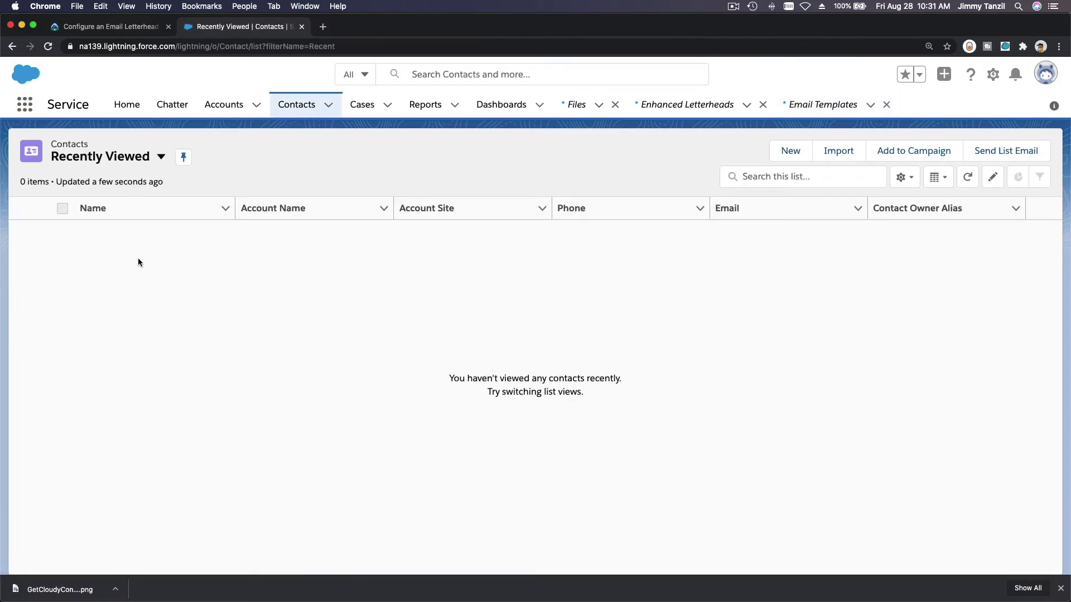
pyautogui.click(127, 161)
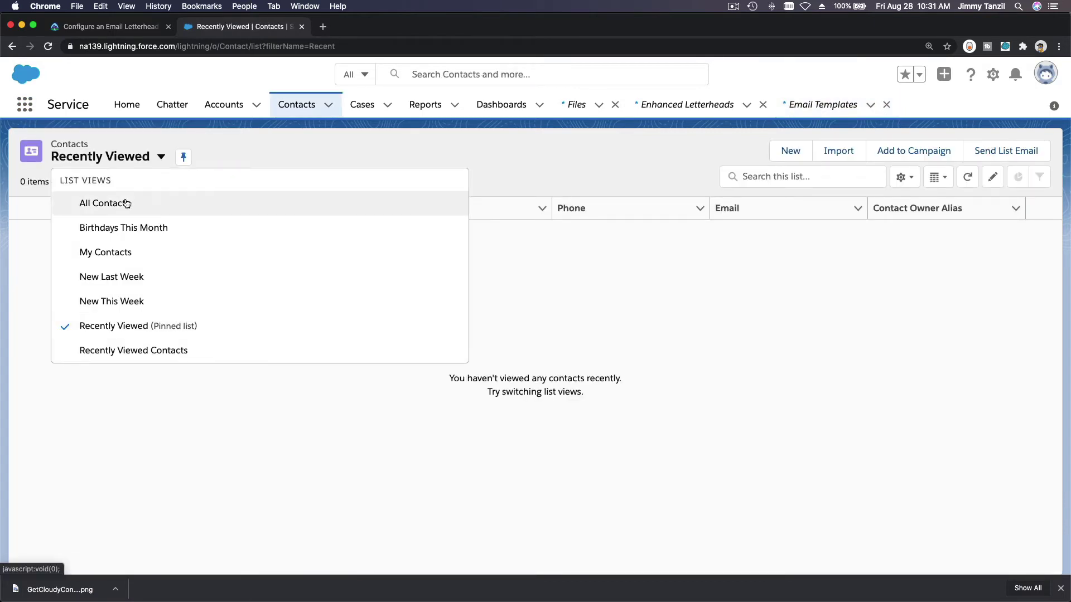
pyautogui.click(122, 201)
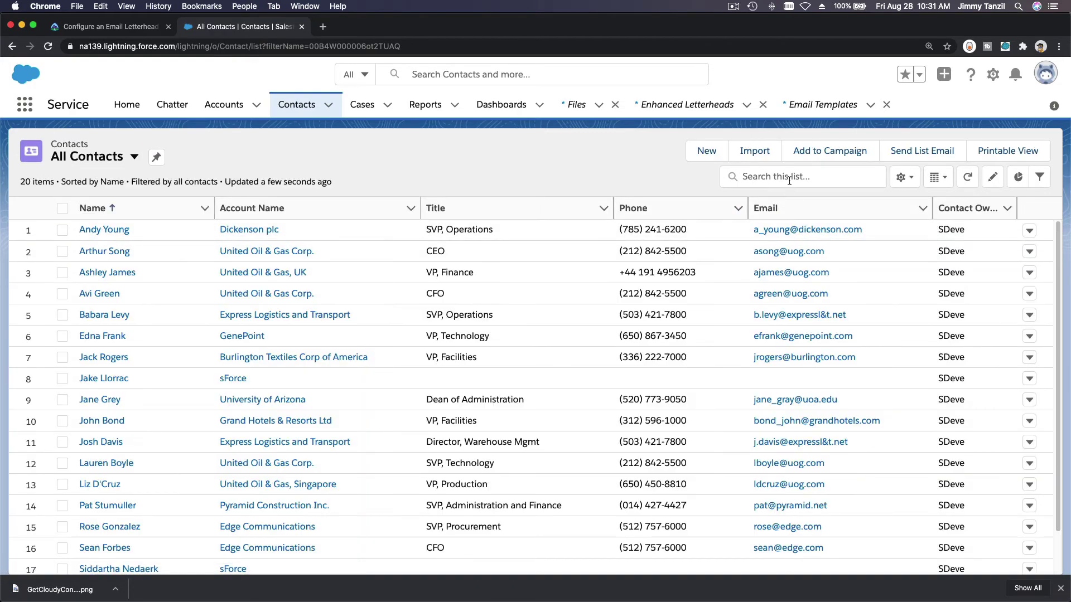
# Step: Search the list for the contact's name and open the matching contact record
pyautogui.click(789, 177)
pyautogui.write('Sean Forbes')
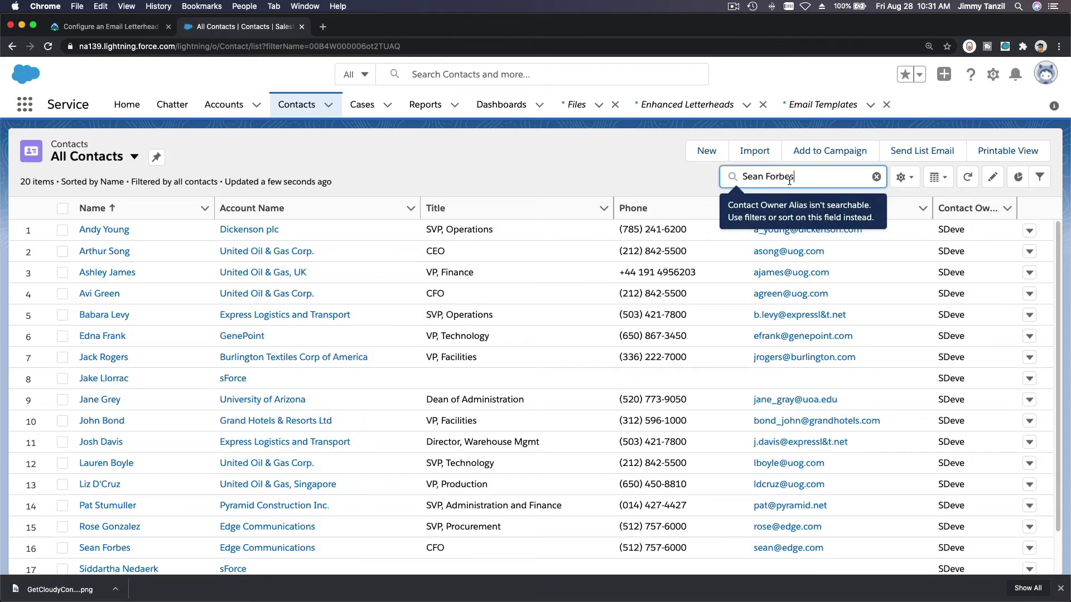
pyautogui.press('Return')
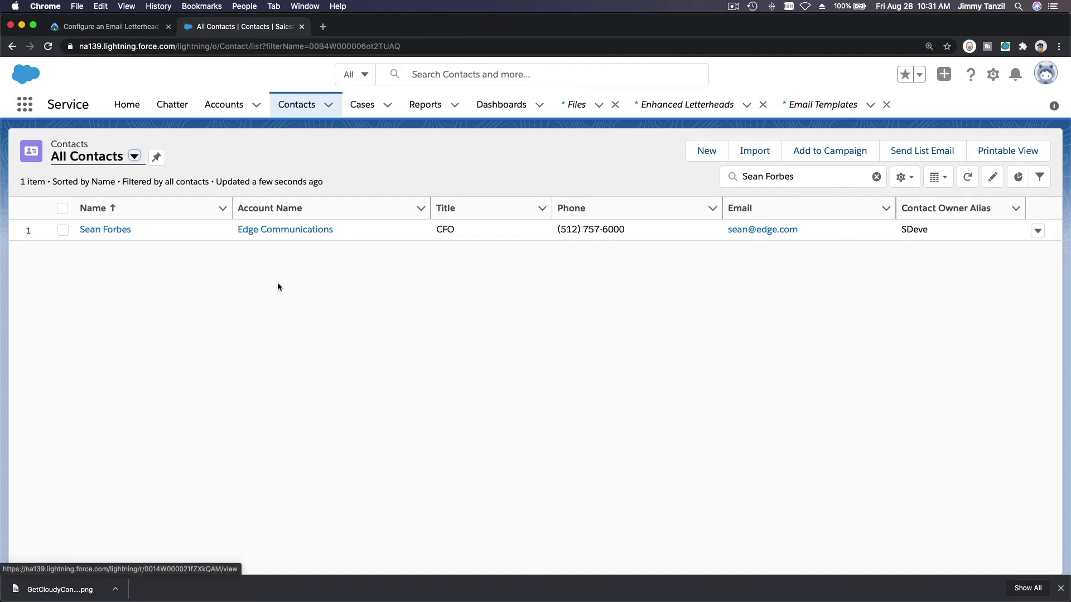
pyautogui.click(111, 230)
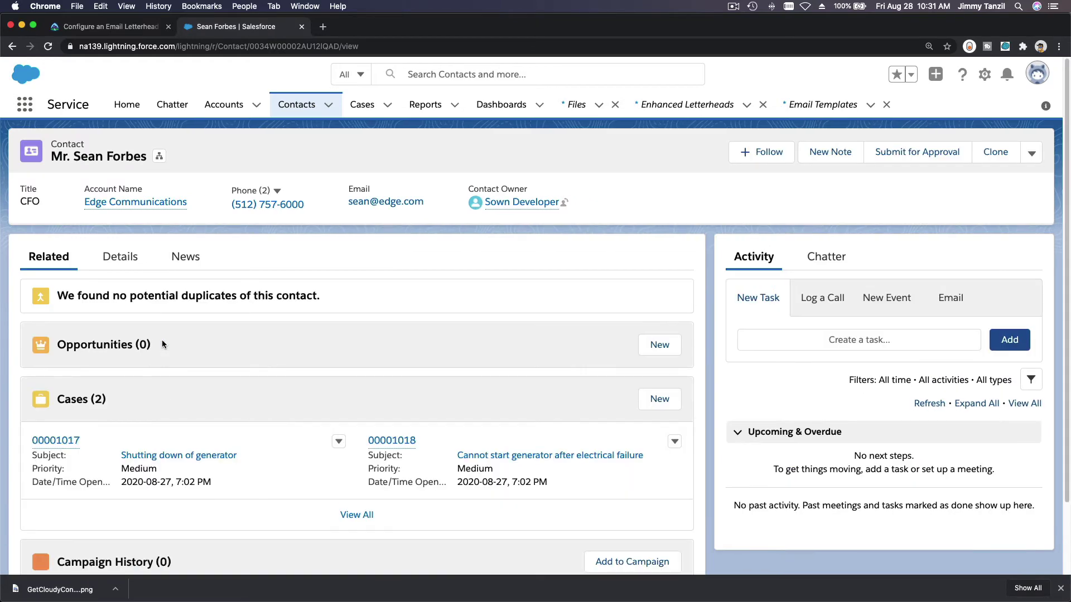
# Step: Start a new email from the contact record's Activity panel, checking the Trailhead steps alongside
pyautogui.click(98, 29)
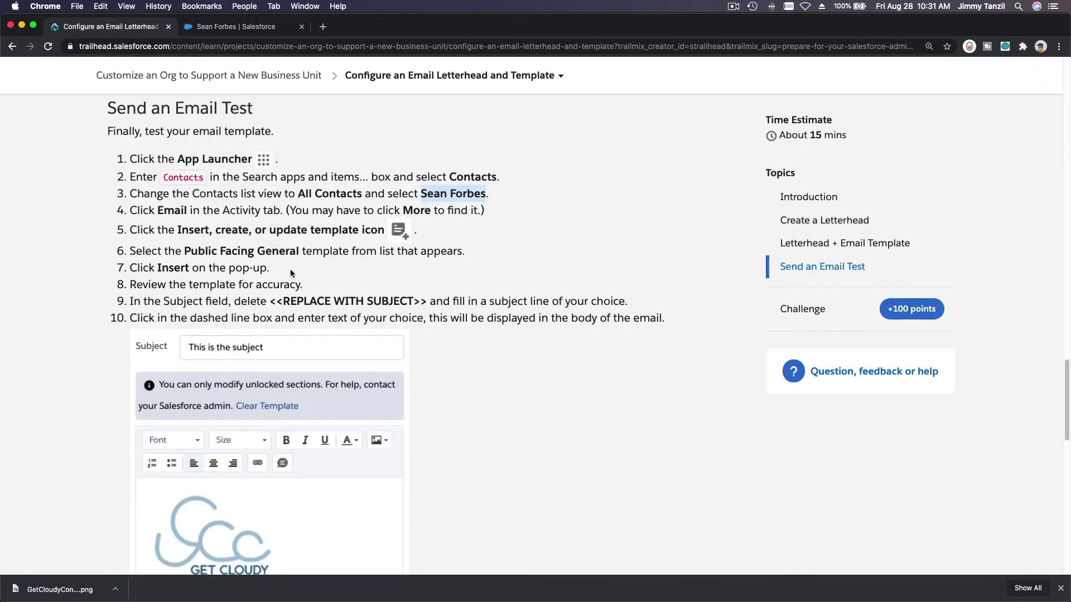
pyautogui.click(396, 272)
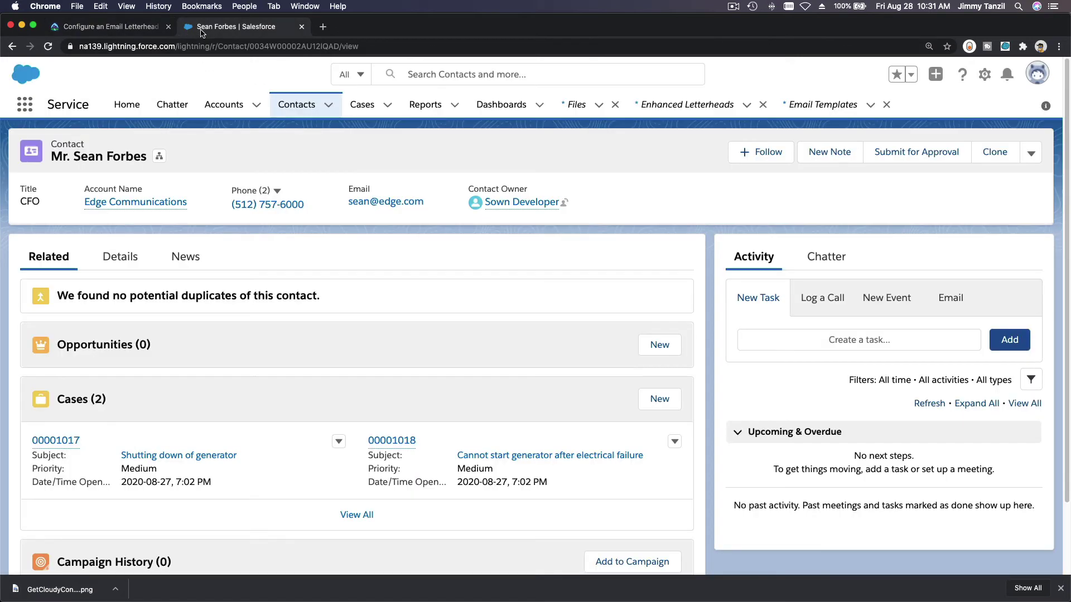
pyautogui.click(202, 31)
pyautogui.click(951, 306)
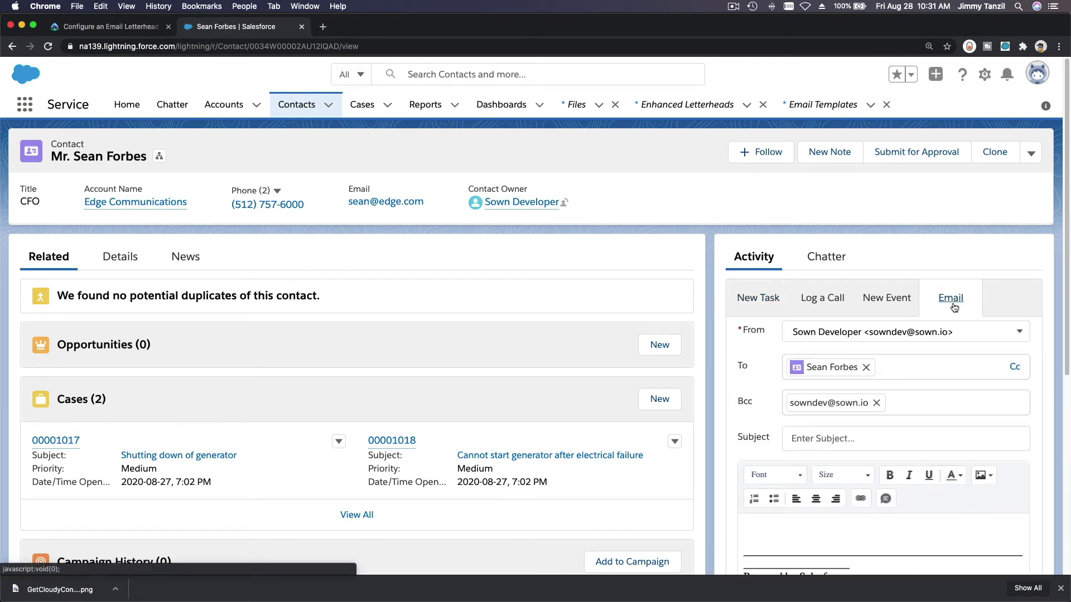
pyautogui.scroll(-3, 863, 290)
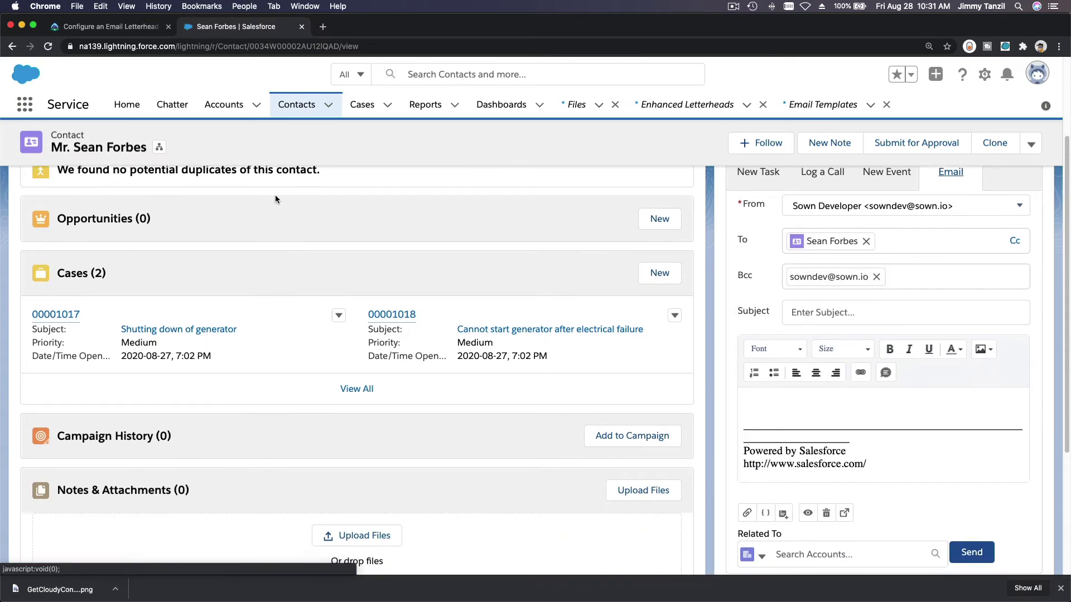
pyautogui.click(106, 26)
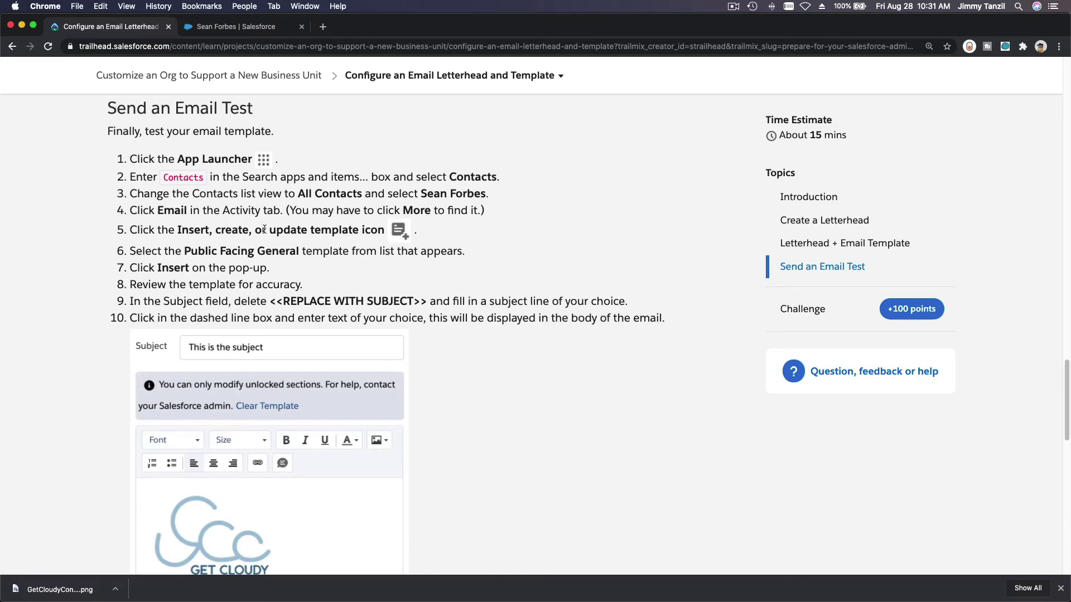
pyautogui.click(240, 27)
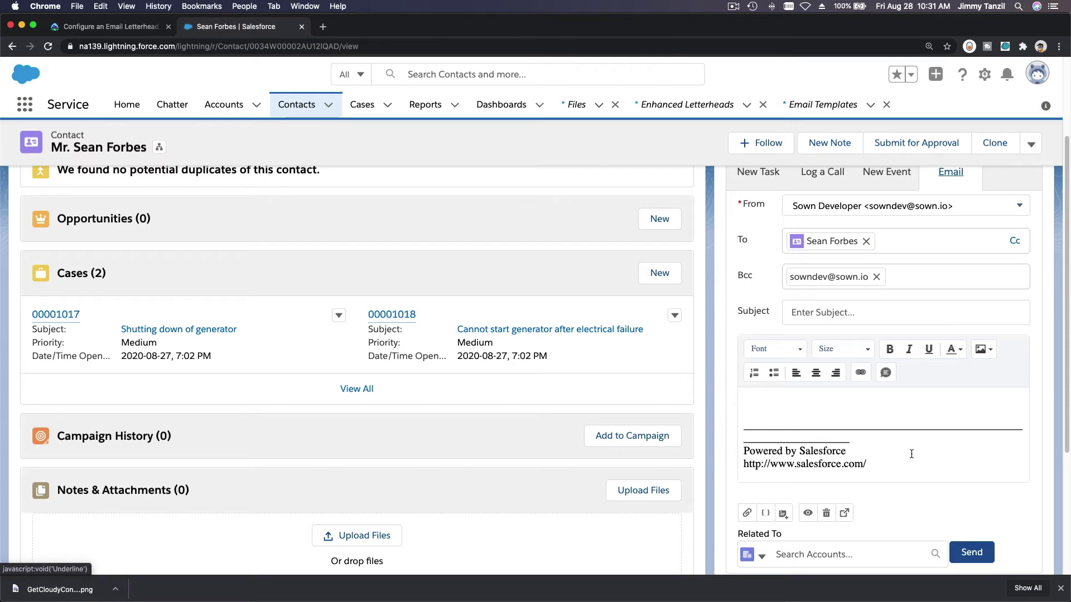
# Step: Insert the Public Facing General template into the email draft, overwriting its current content
pyautogui.click(784, 514)
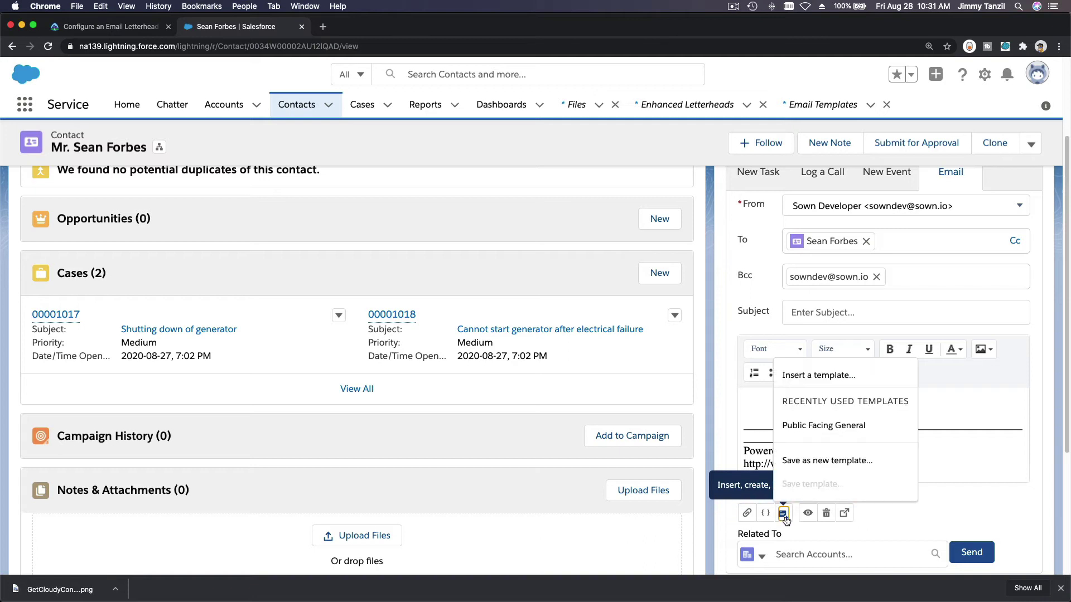
pyautogui.click(840, 427)
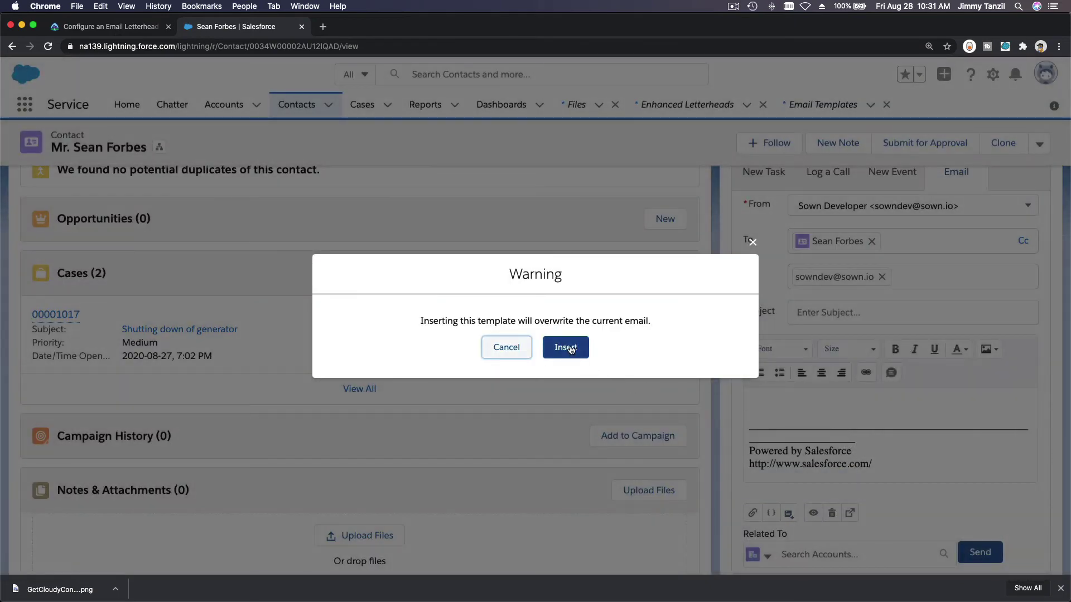
pyautogui.click(565, 347)
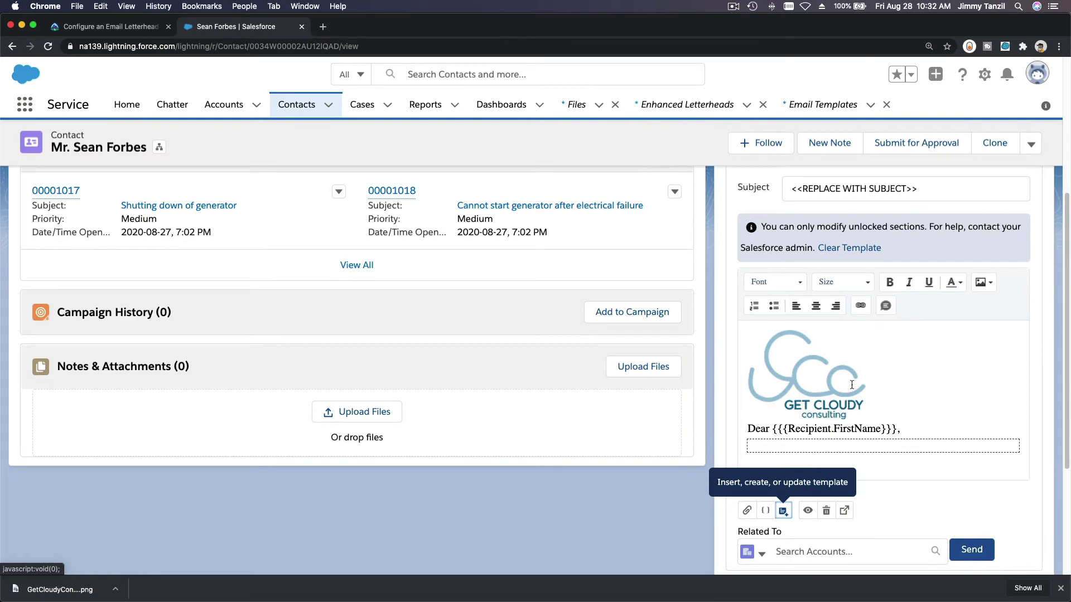
pyautogui.click(115, 27)
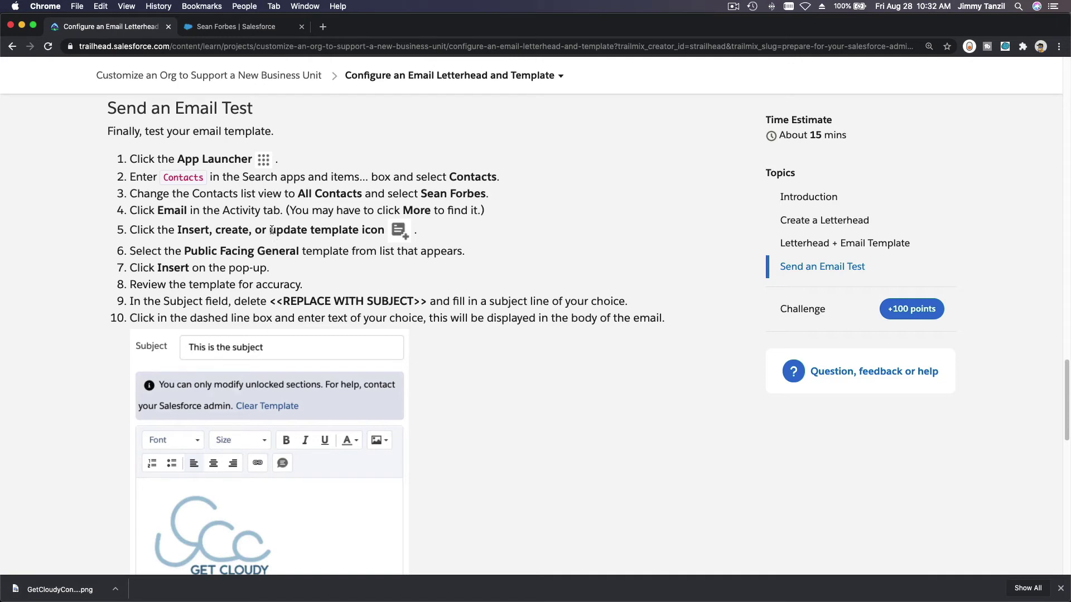
# Step: Replace the subject placeholder with 'This is the subject'
pyautogui.click(239, 30)
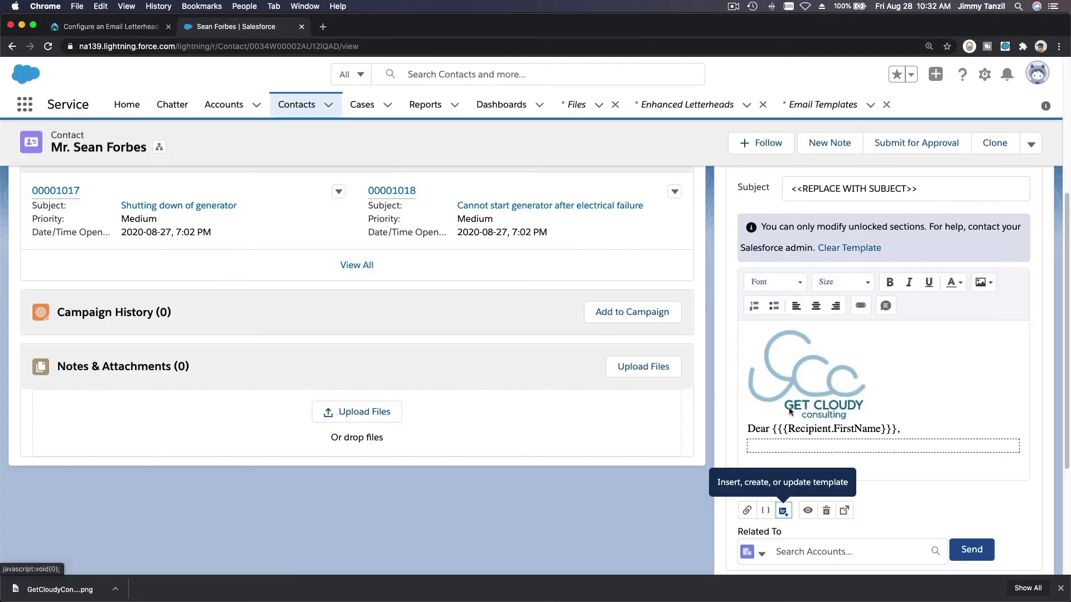
pyautogui.scroll(2, 823, 377)
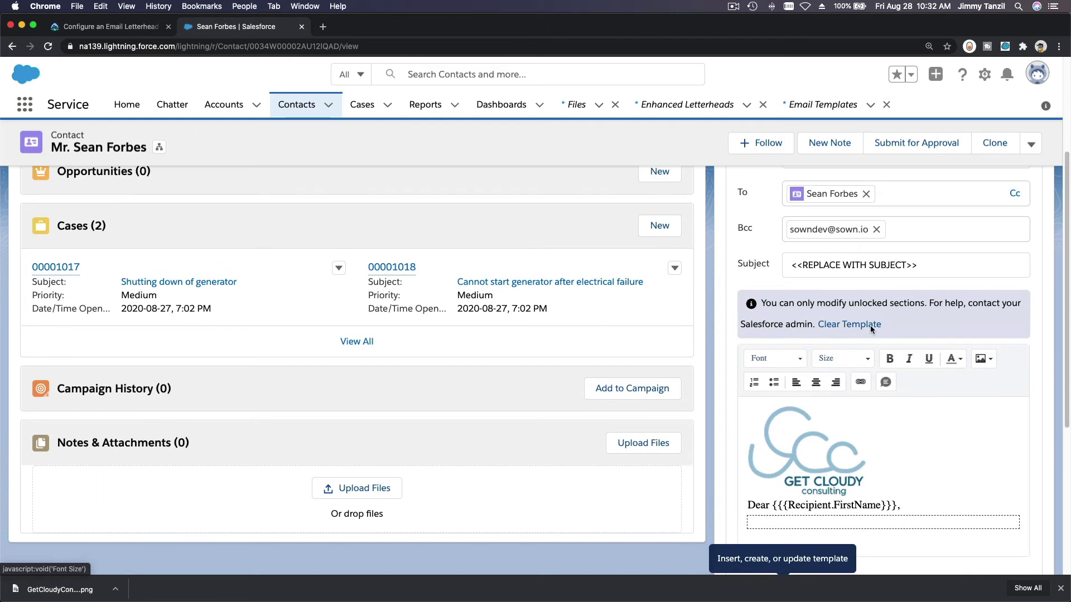
pyautogui.tripleClick(934, 256)
pyautogui.write('This ')
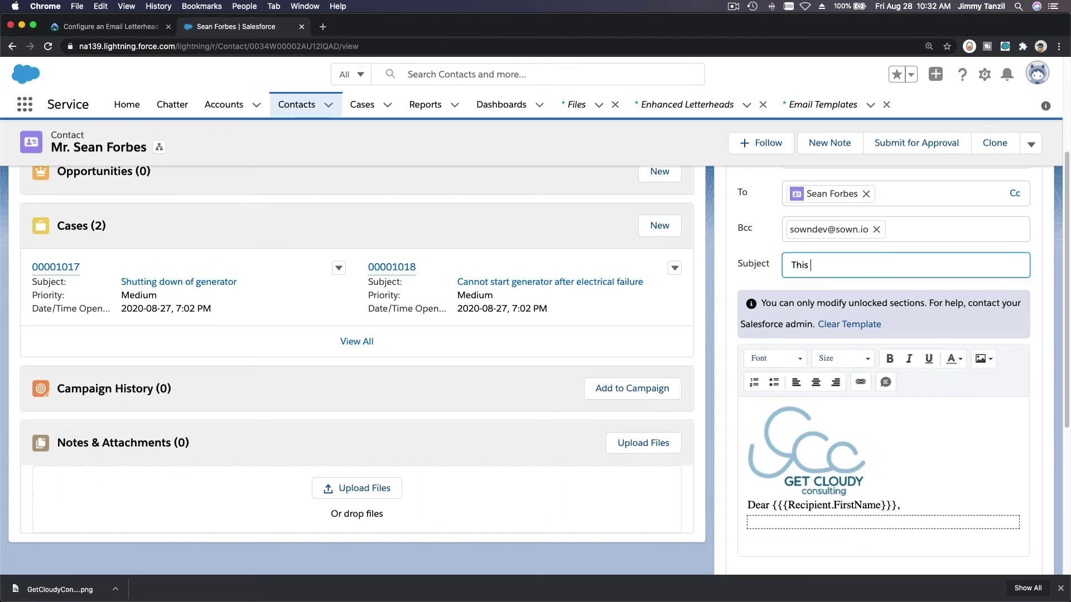
pyautogui.write('is the subject')
# Step: Type the sample body 'This would be the content of the email where you type in the details bla bla bla'
pyautogui.click(120, 25)
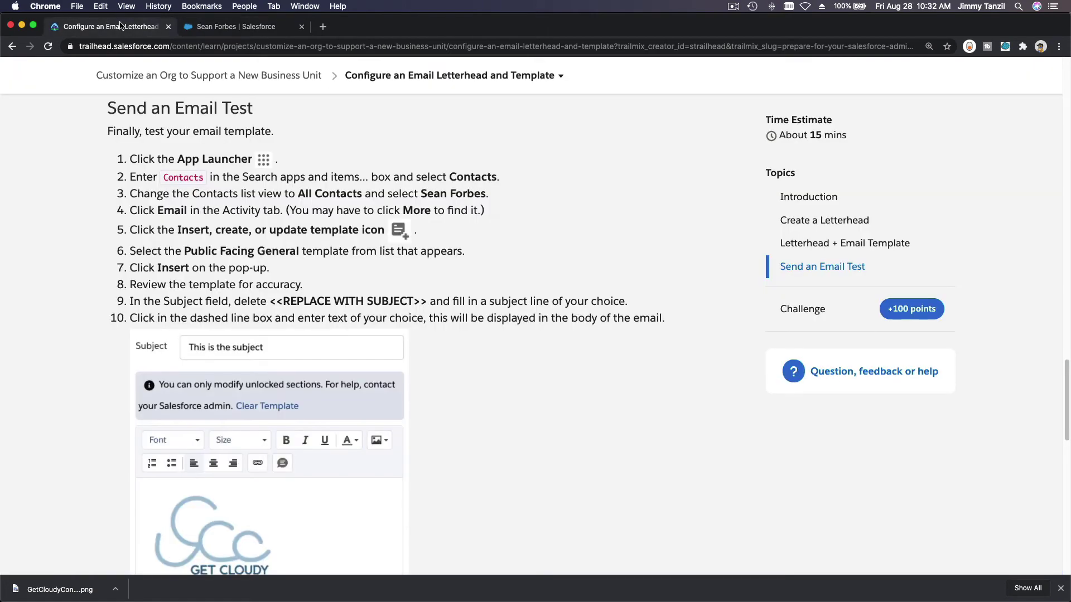
pyautogui.scroll(-5, 326, 172)
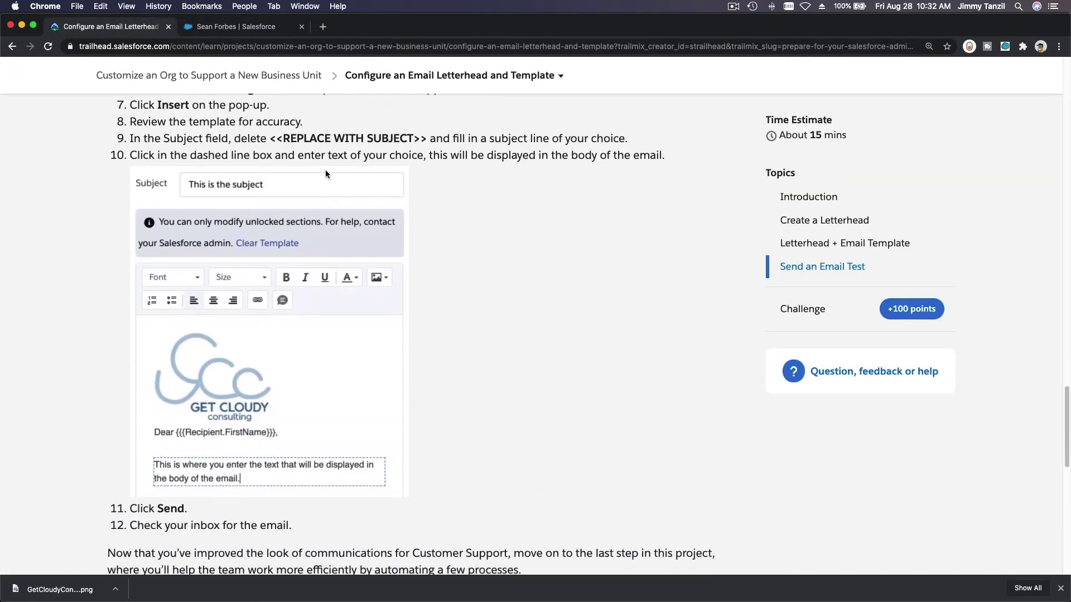
pyautogui.scroll(-2, 326, 171)
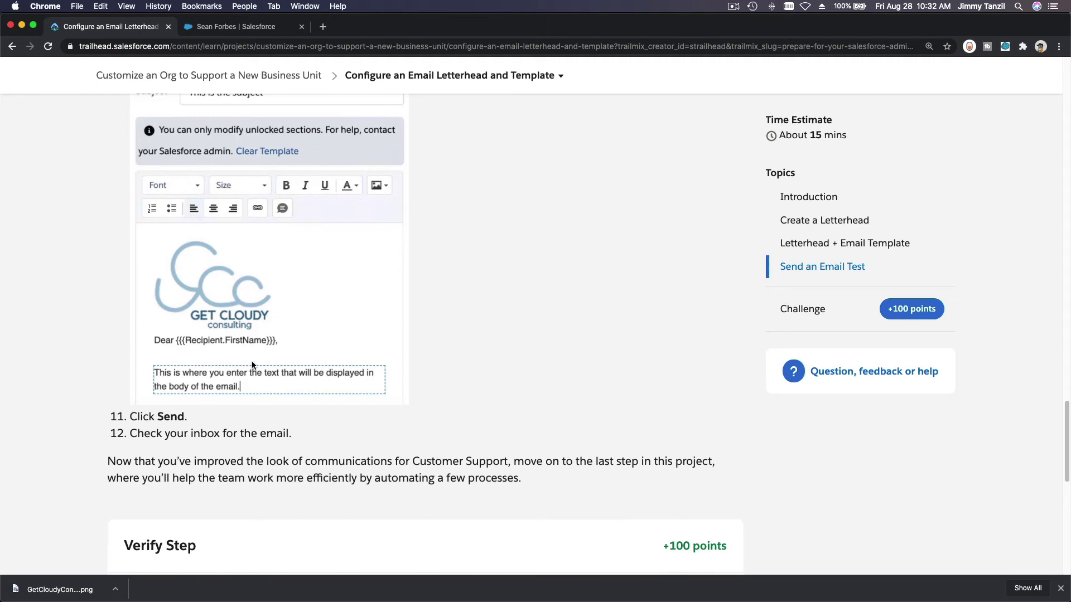
pyautogui.click(201, 27)
pyautogui.scroll(-3, 812, 377)
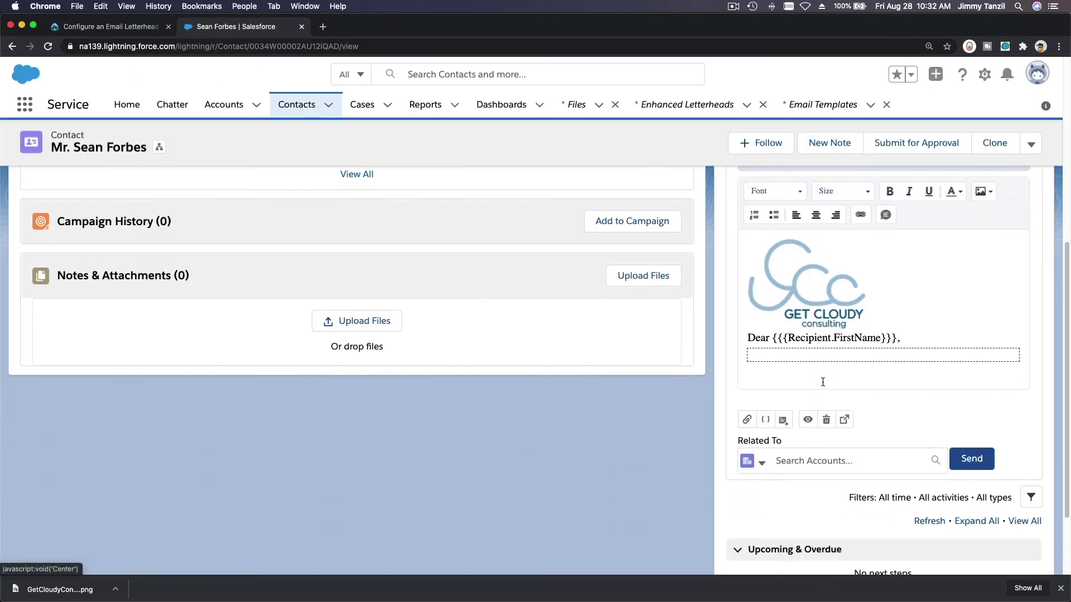
pyautogui.click(811, 355)
pyautogui.write('This')
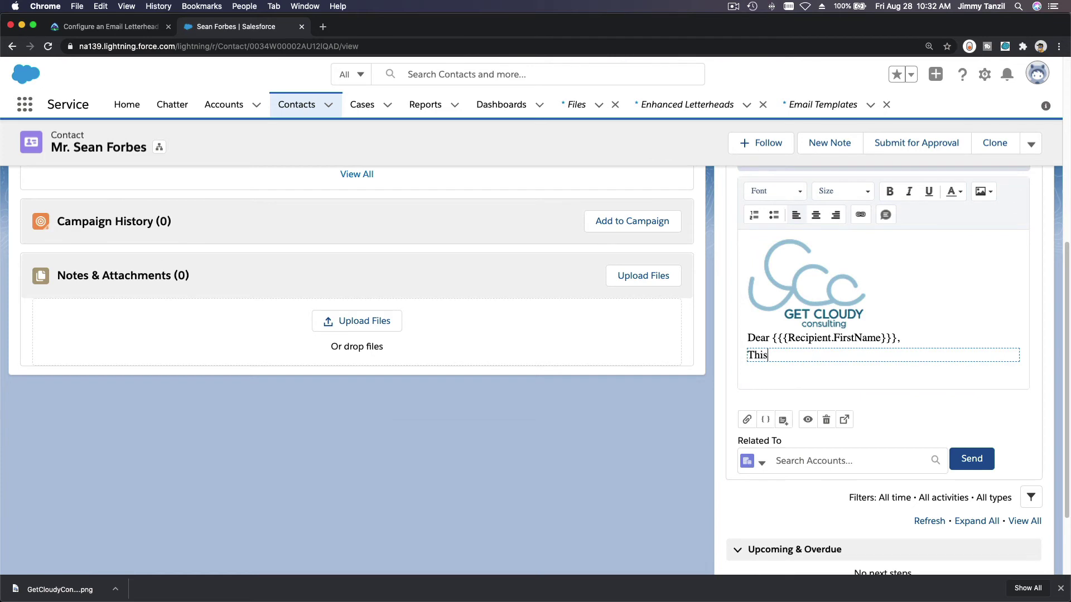
pyautogui.write(' would be the content of the e')
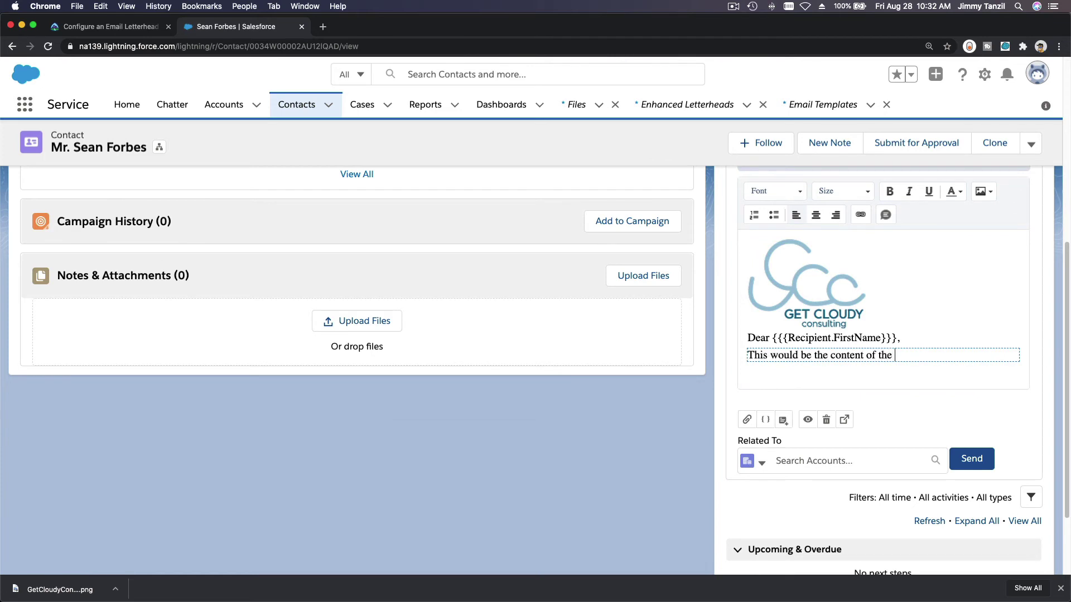
pyautogui.write('email where you type in ')
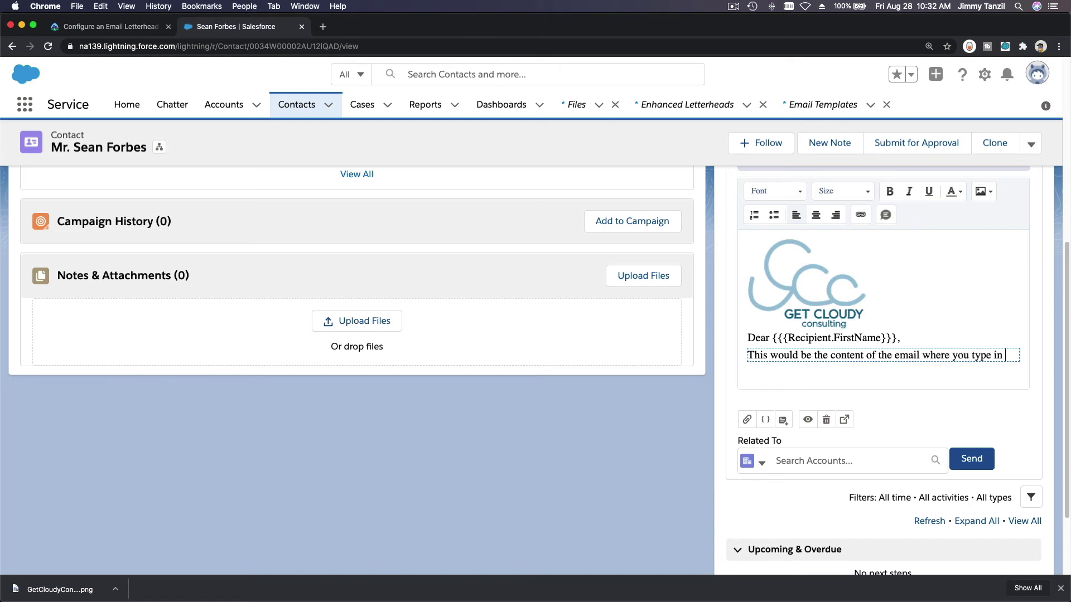
pyautogui.write('the details ')
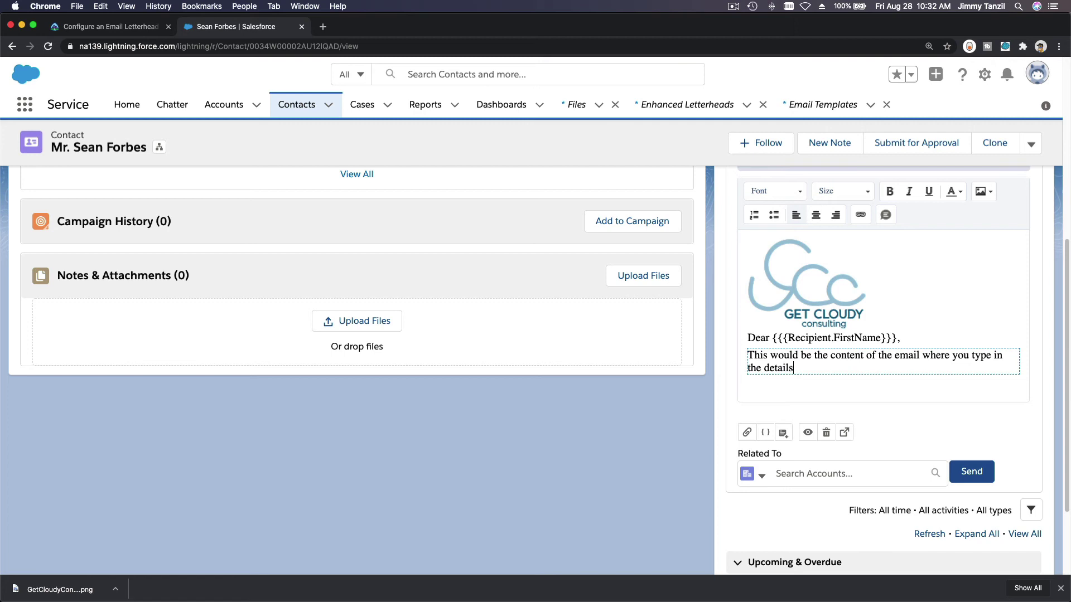
pyautogui.write('bla bla bla')
# Step: Recheck the tutorial's remaining steps and review the finished email in the composer
pyautogui.click(120, 27)
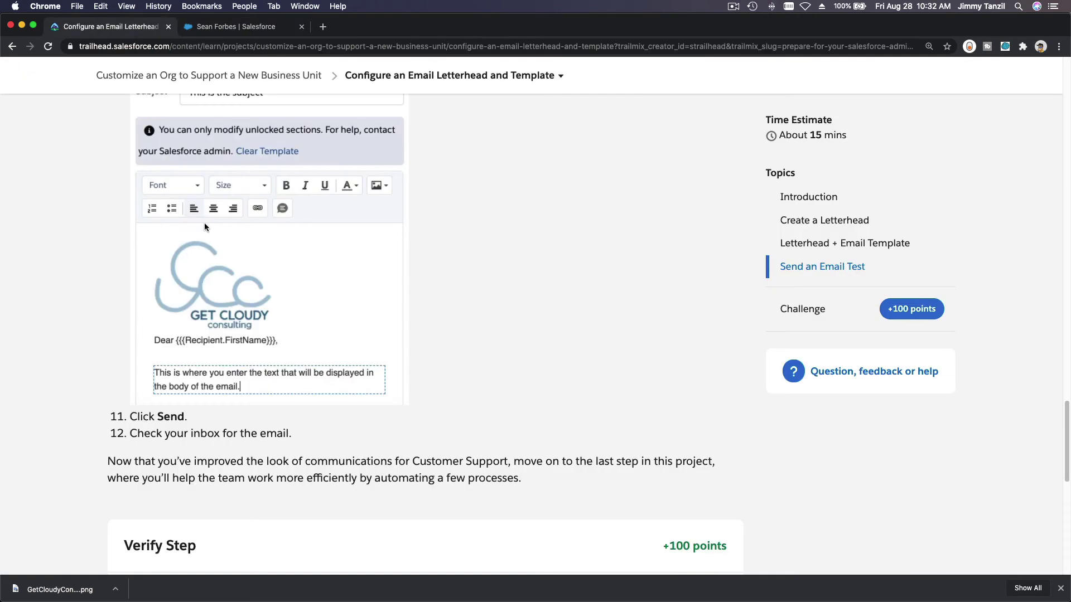
pyautogui.scroll(-3, 204, 222)
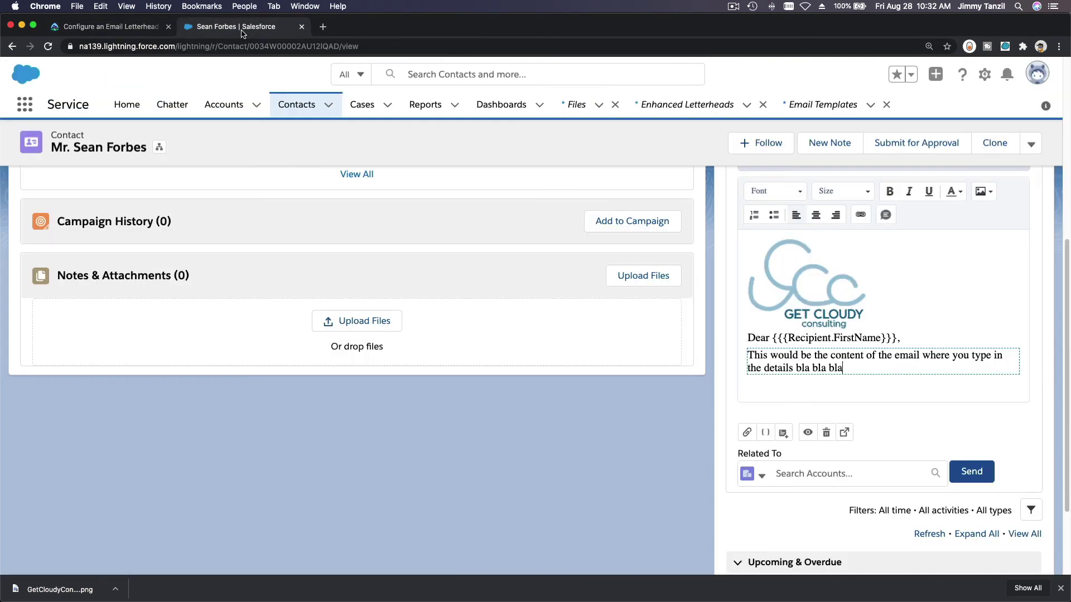
pyautogui.click(243, 29)
pyautogui.scroll(4, 805, 380)
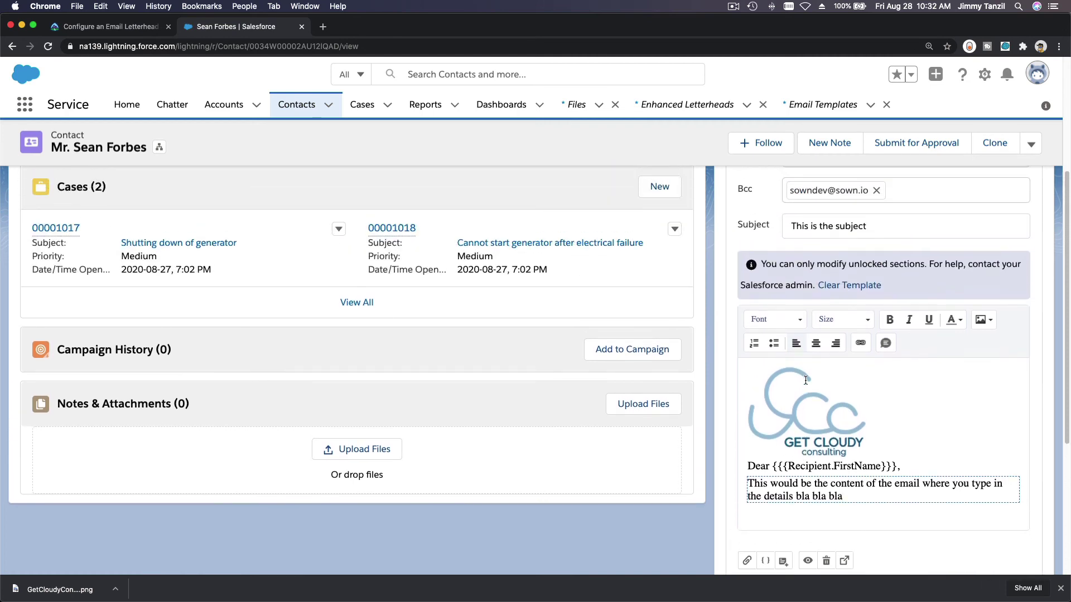
pyautogui.scroll(1, 805, 380)
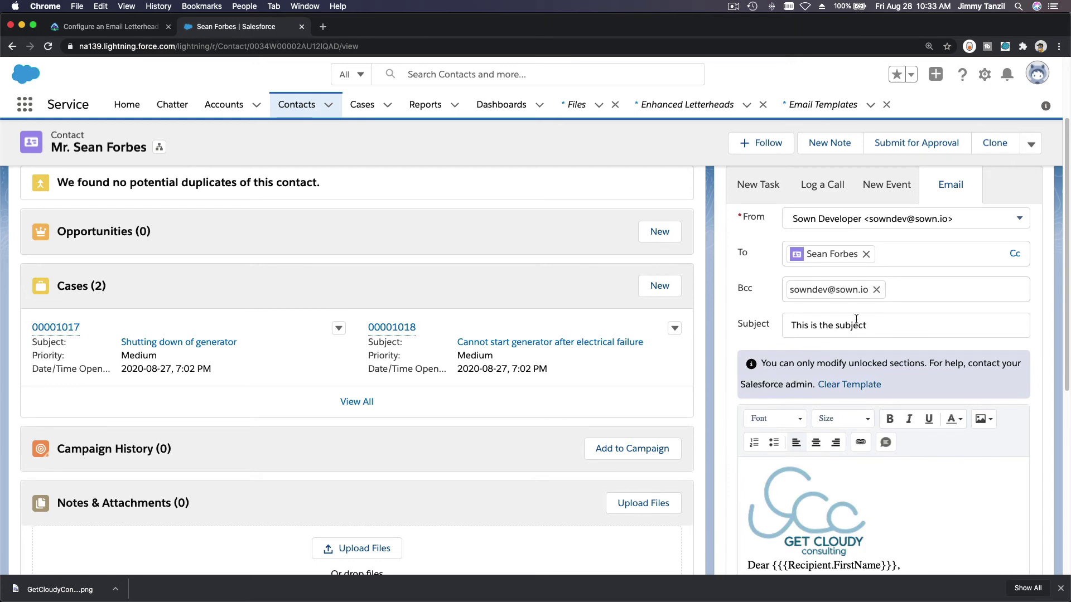
pyautogui.scroll(-6, 856, 318)
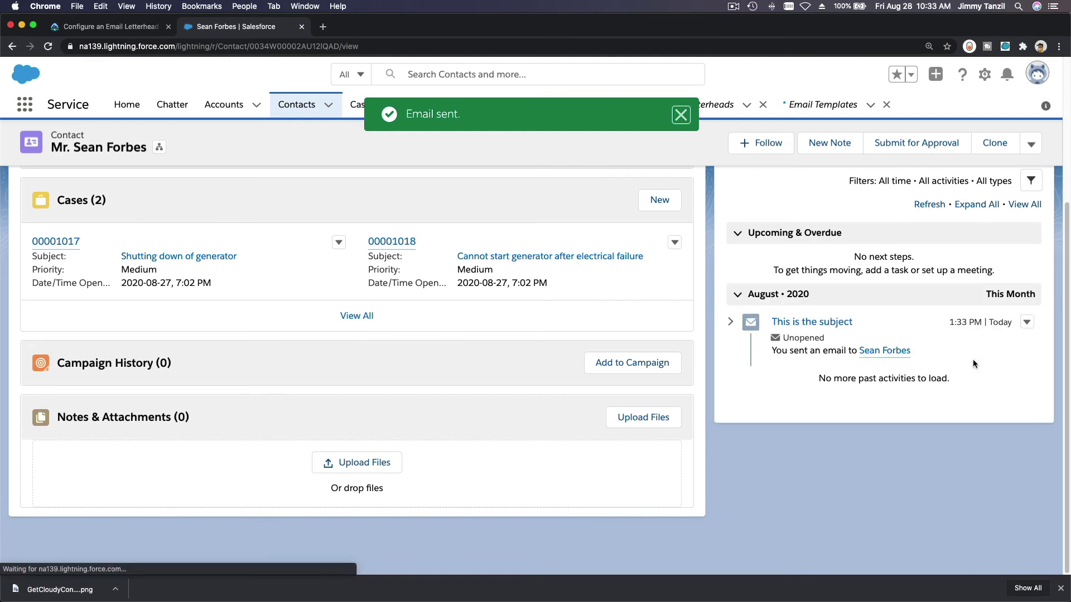
# Step: Dismiss the 'Email sent' confirmation toast in Salesforce
pyautogui.click(680, 115)
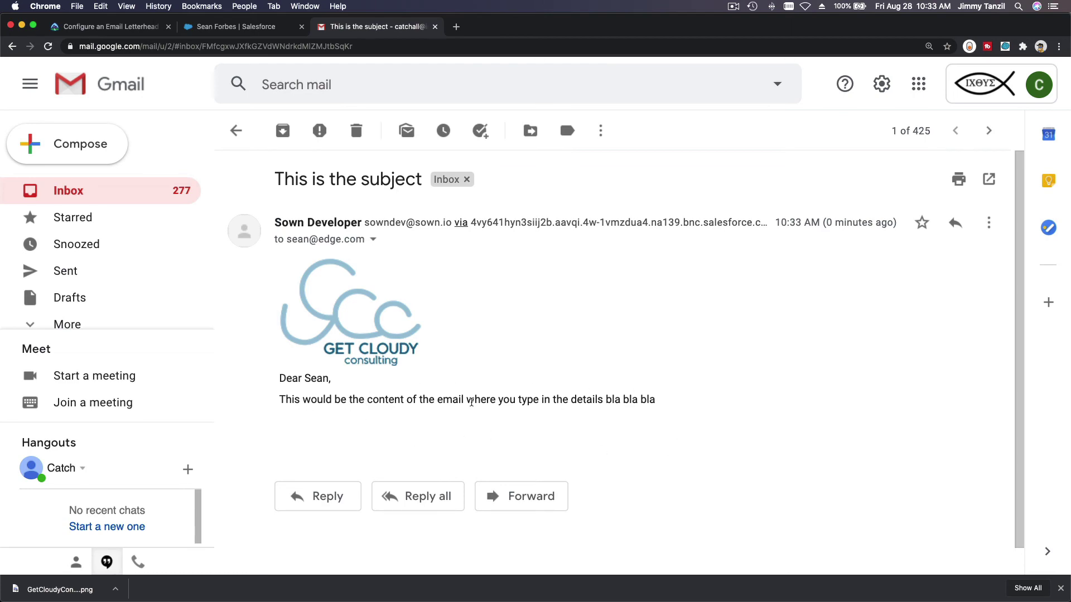
# Step: Verify the Trailhead step to earn 100 points, then dismiss the Assessment Complete dialog
pyautogui.click(117, 28)
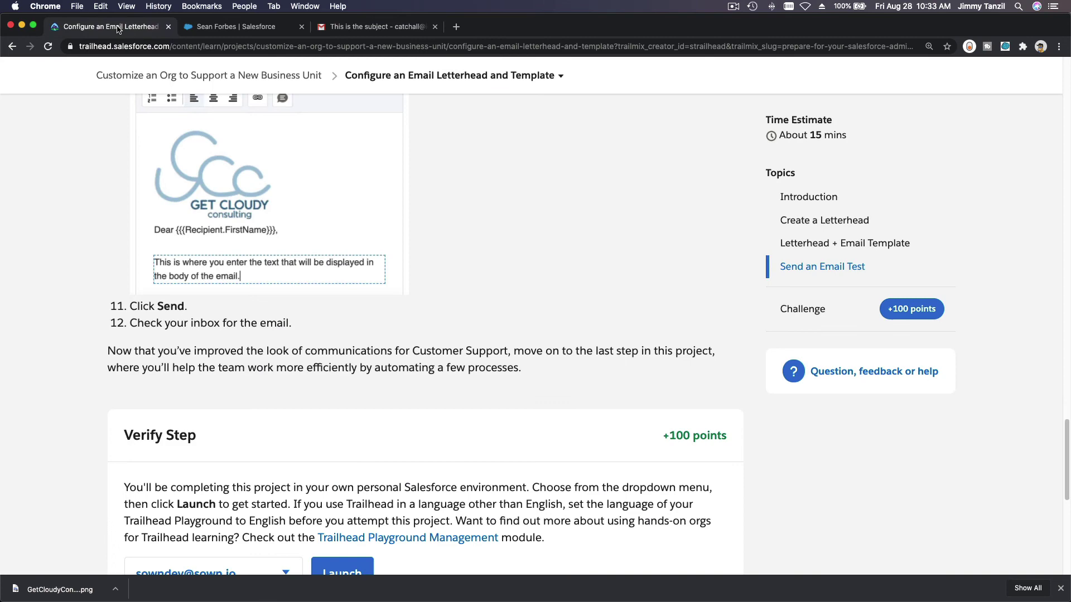
pyautogui.scroll(-5, 487, 261)
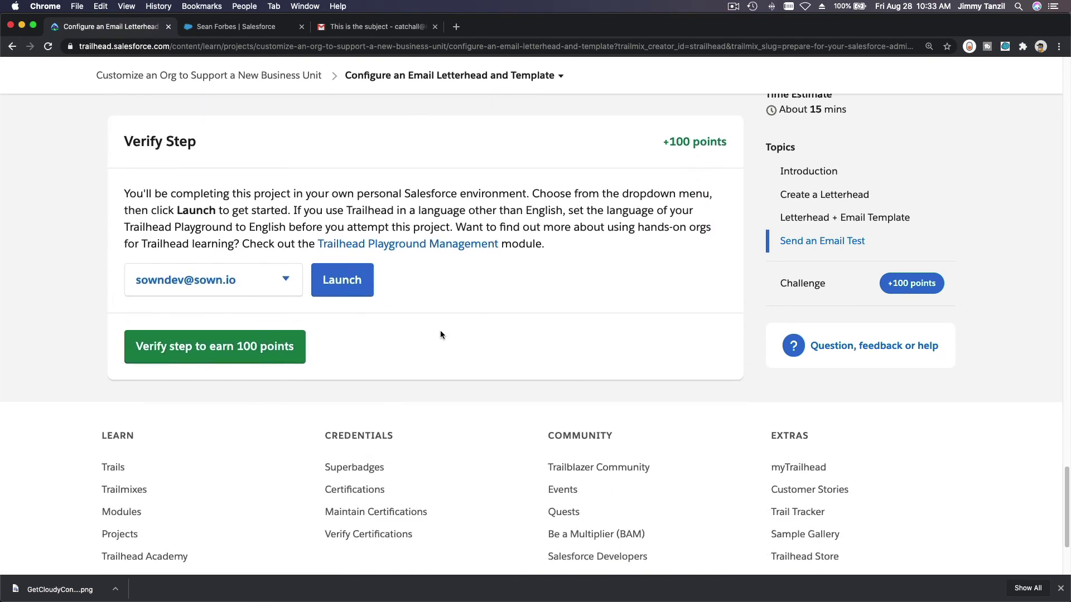
pyautogui.click(272, 346)
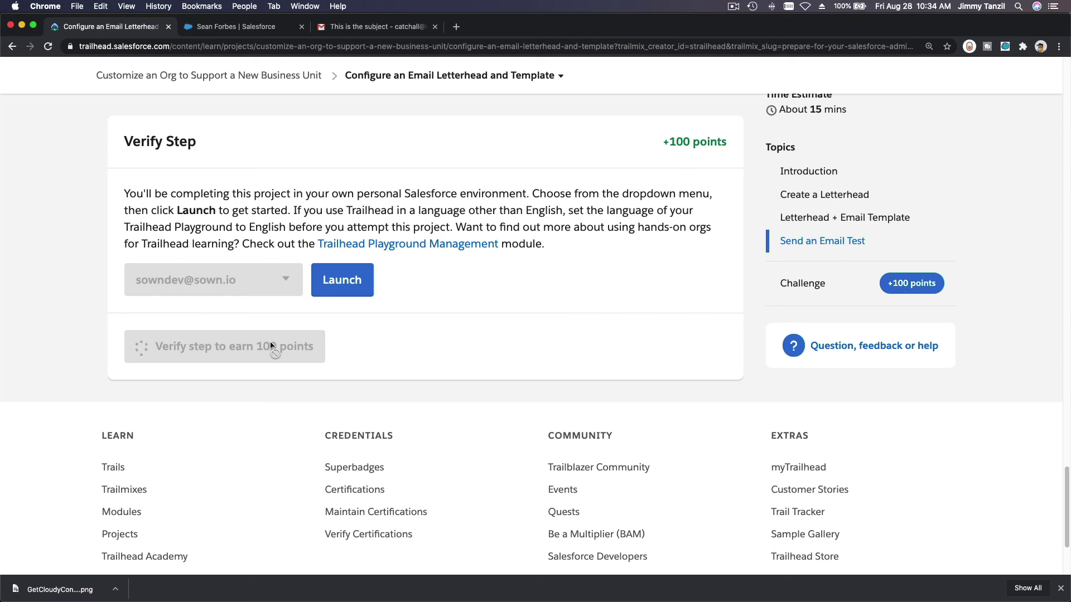
pyautogui.click(512, 79)
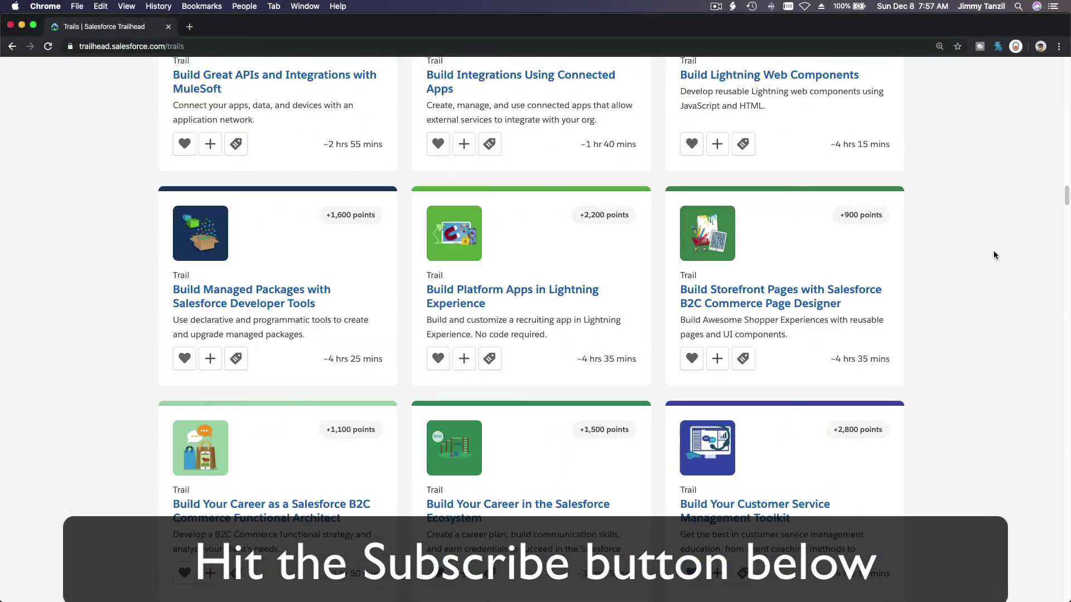
pyautogui.scroll(-15, 993, 254)
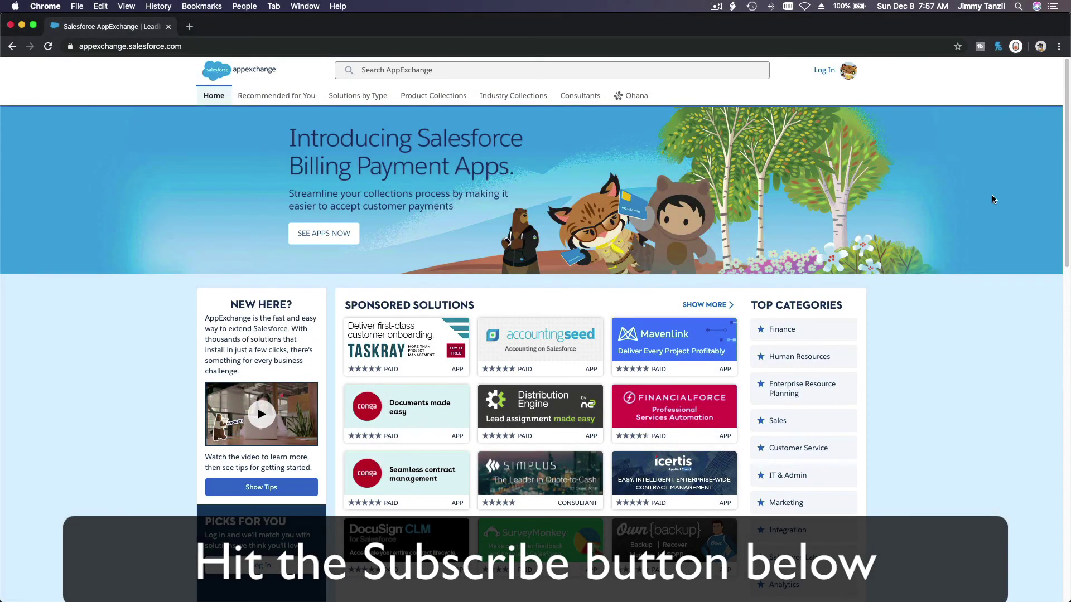
# Step: Scroll down the AppExchange home page past sponsored solutions, new Commerce Cloud apps and trending apps
pyautogui.scroll(-12, 991, 199)
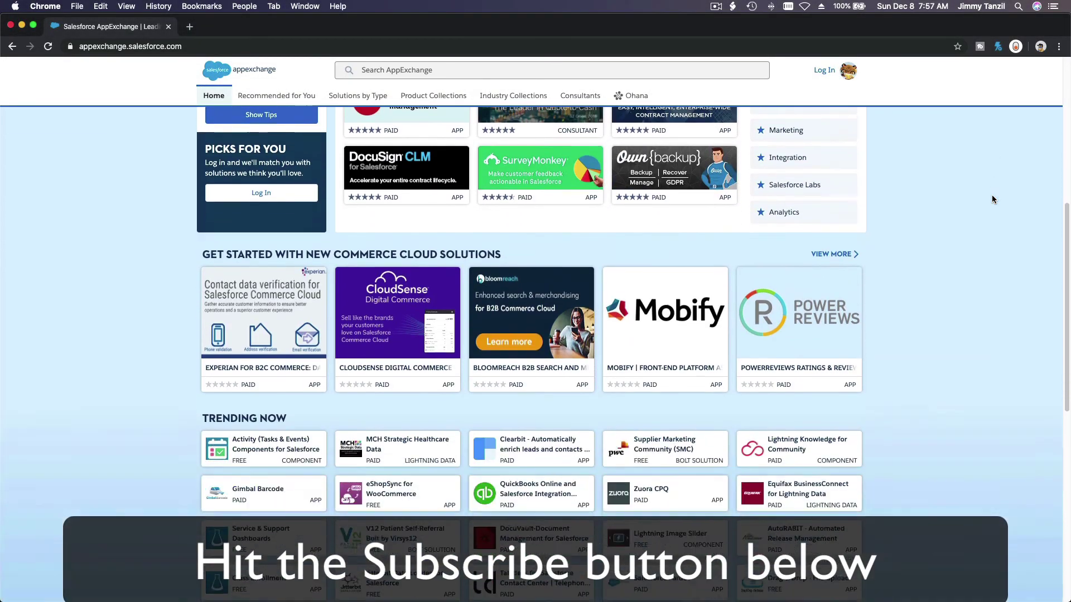
pyautogui.scroll(-5, 992, 198)
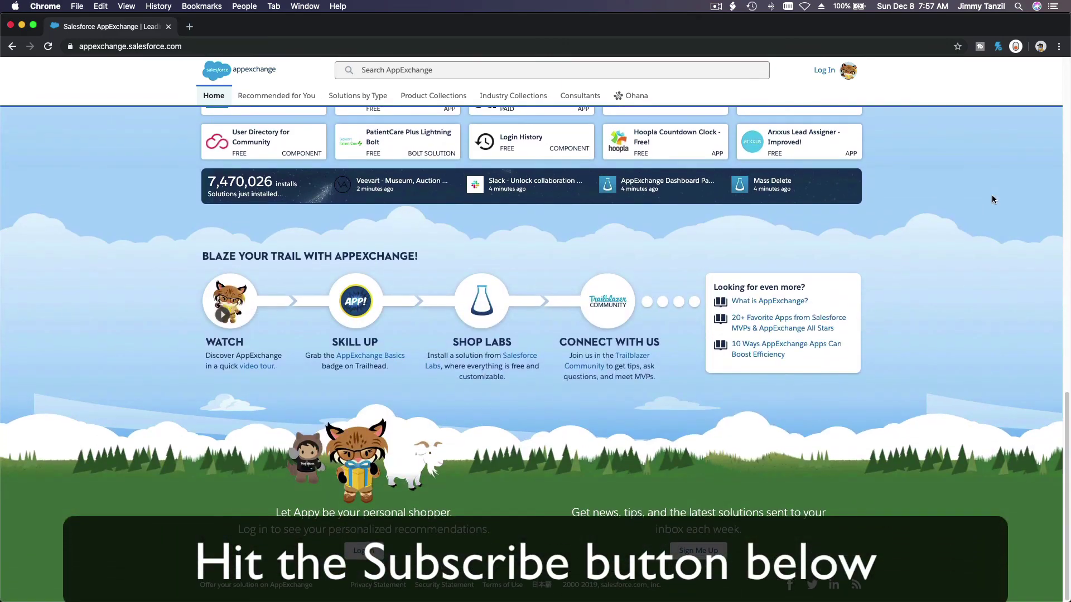